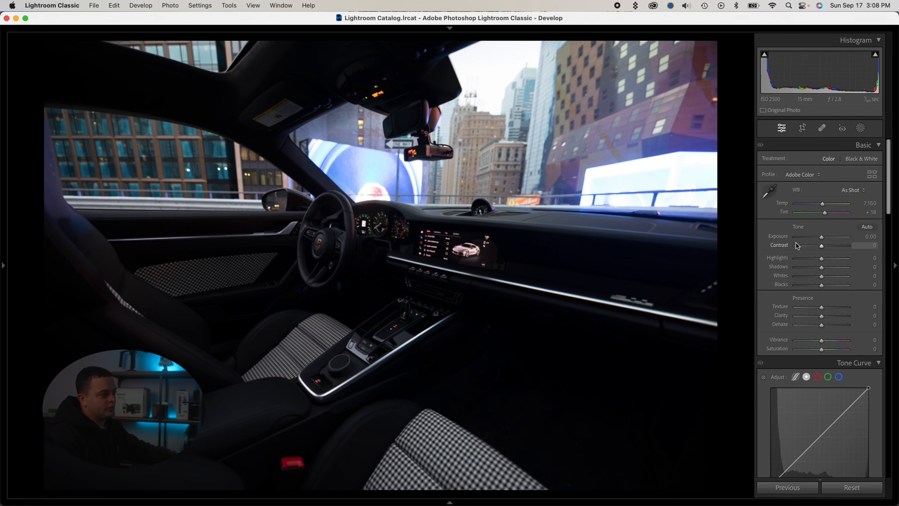
# Step: Compare the photo with lens profile corrections disabled and enabled, leaving them and chromatic aberration removal enabled
pyautogui.scroll(-5, 793, 249)
pyautogui.scroll(-10, 792, 249)
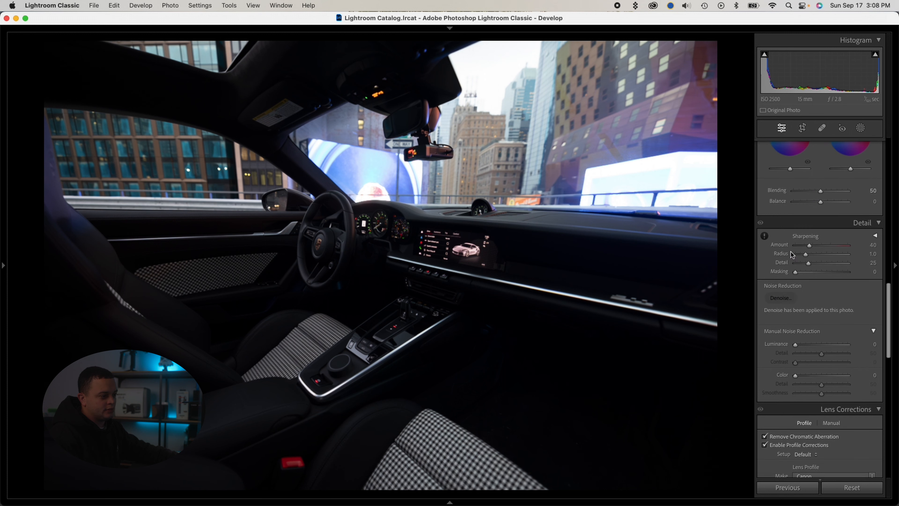
pyautogui.scroll(-4, 818, 320)
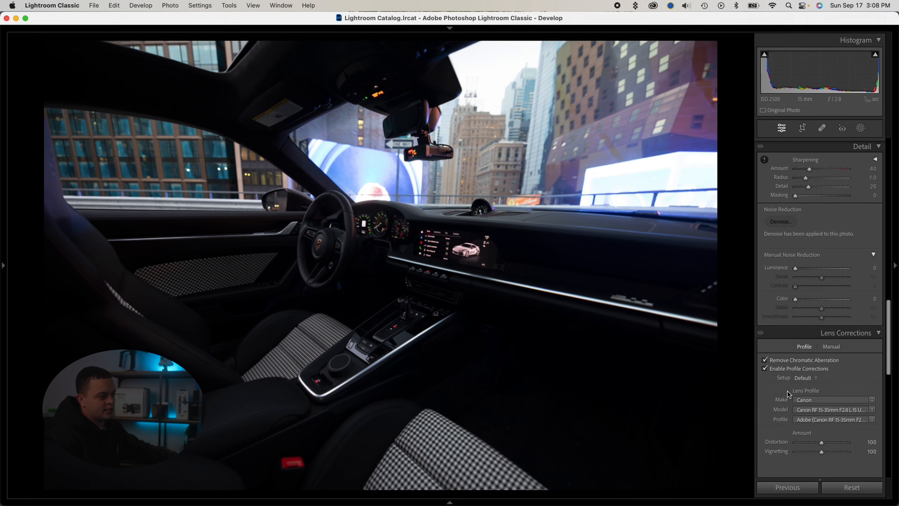
pyautogui.click(765, 360)
pyautogui.click(765, 369)
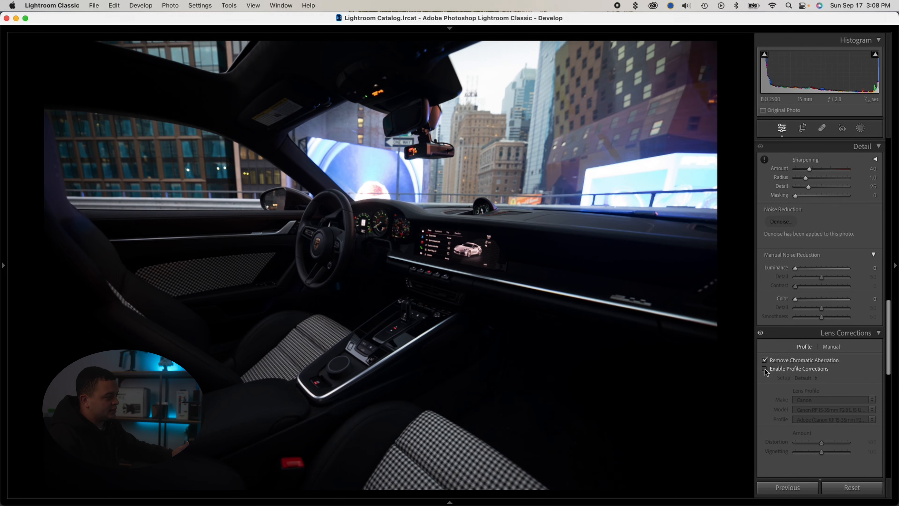
pyautogui.click(765, 369)
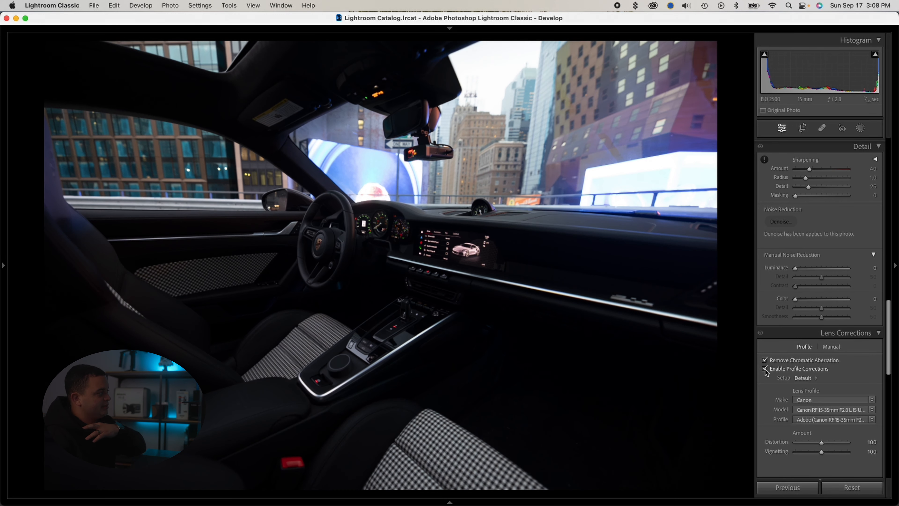
pyautogui.click(765, 369)
pyautogui.click(765, 369)
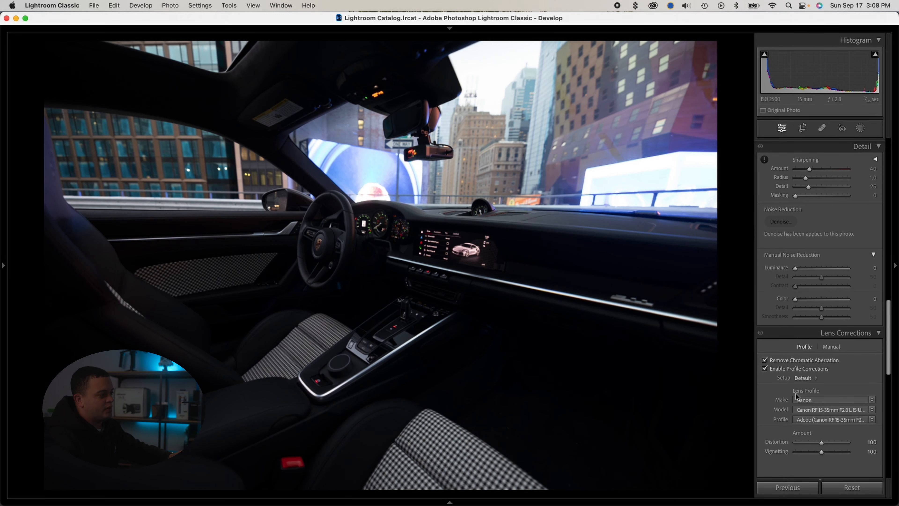
# Step: Raise the Shadows to +71 to brighten the dark car interior
pyautogui.scroll(15, 824, 369)
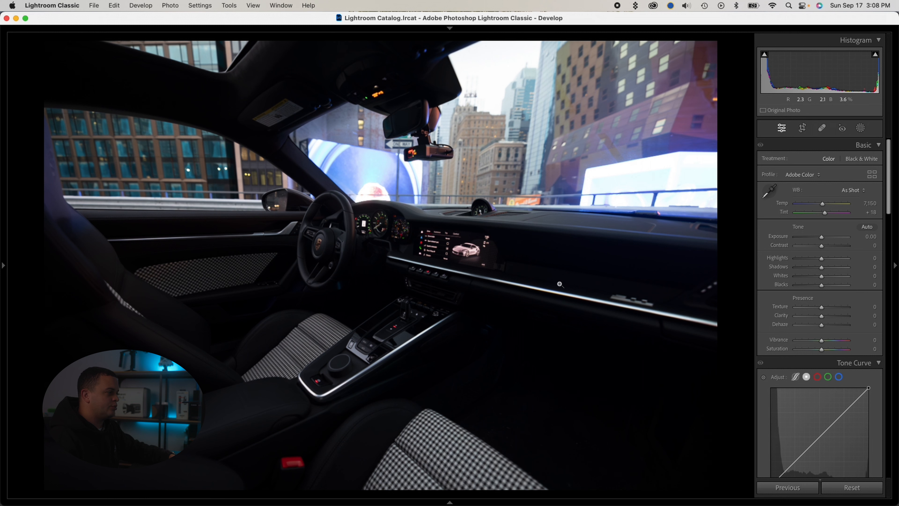
pyautogui.moveTo(821, 267); pyautogui.dragTo(835, 267)
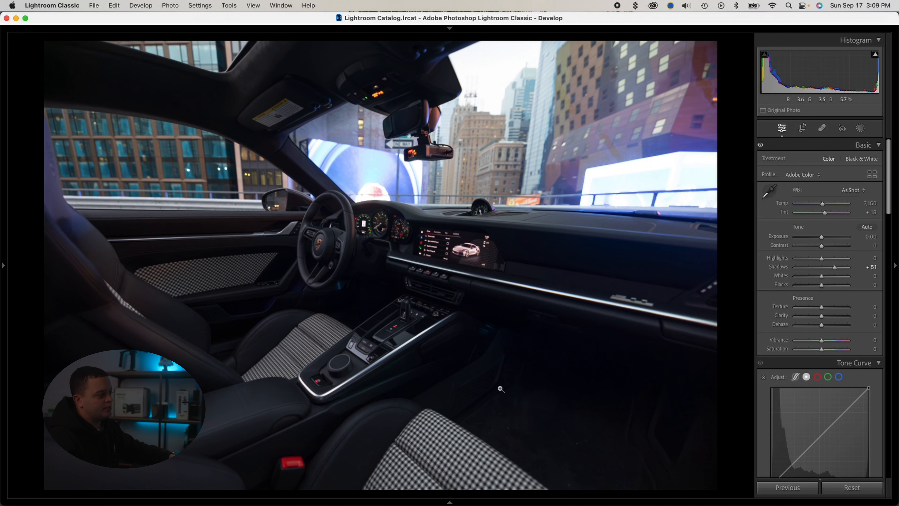
pyautogui.moveTo(833, 271); pyautogui.dragTo(841, 272)
# Step: Examine the shadow detail around the steering wheel, centre console and dashboard up close, and return to the full photo
pyautogui.click(483, 413)
pyautogui.moveTo(486, 410); pyautogui.dragTo(440, 312)
pyautogui.moveTo(550, 330); pyautogui.dragTo(393, 333)
pyautogui.moveTo(313, 350); pyautogui.dragTo(729, 386)
pyautogui.moveTo(85, 301); pyautogui.dragTo(365, 313)
pyautogui.click(365, 314)
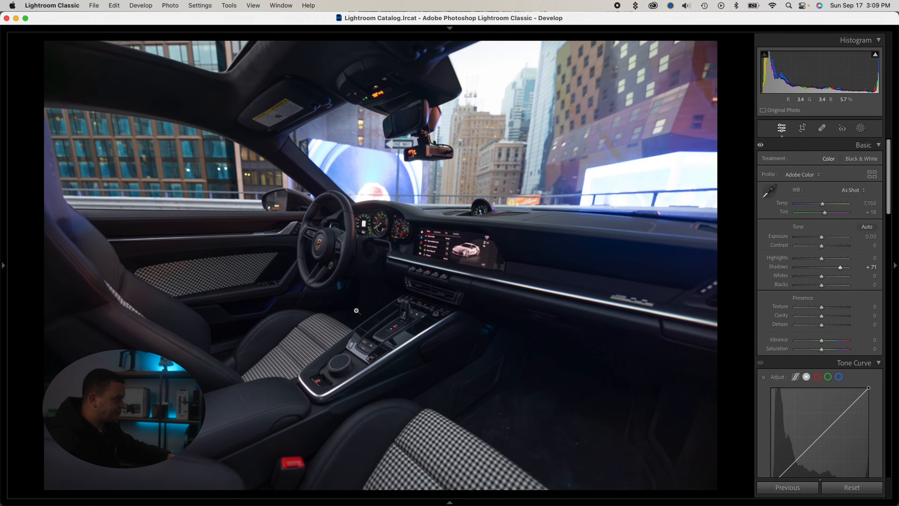
pyautogui.click(322, 276)
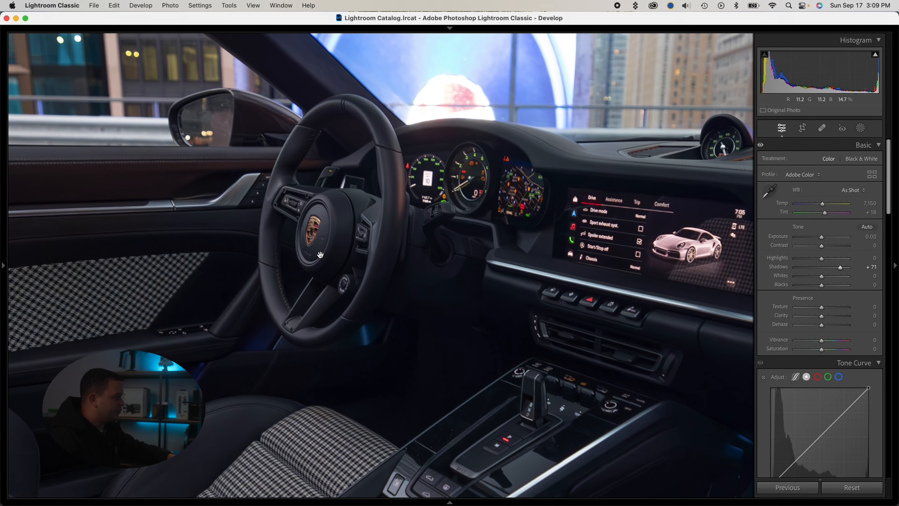
pyautogui.click(320, 255)
pyautogui.click(350, 258)
pyautogui.moveTo(712, 332); pyautogui.dragTo(367, 282)
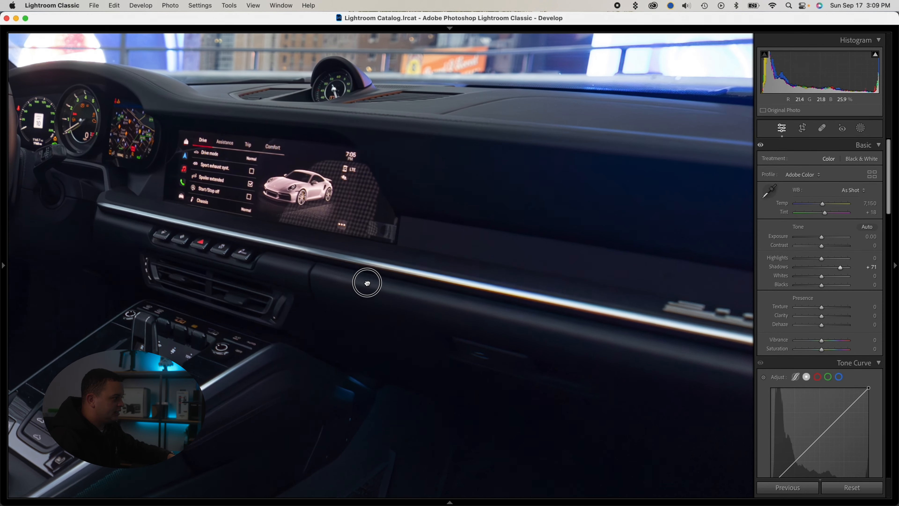
pyautogui.click(594, 251)
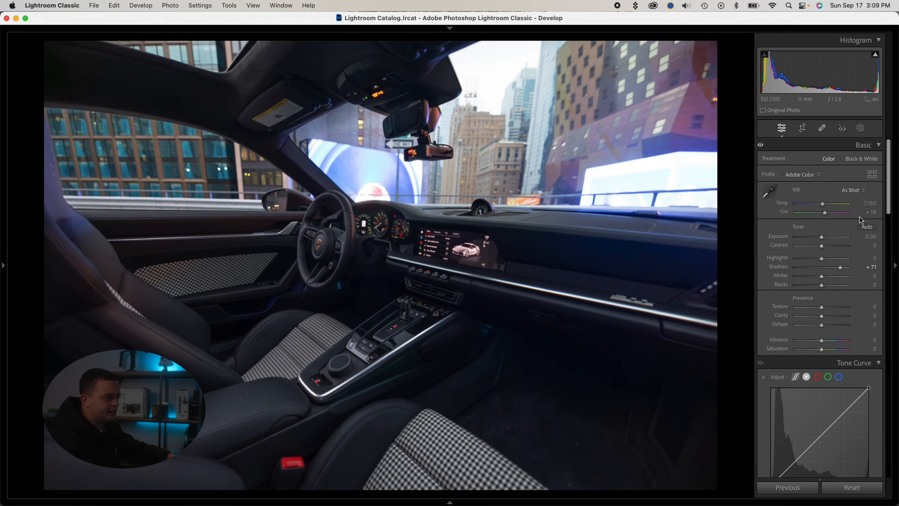
# Step: Set the tone values to Exposure +0.25, Contrast +9, Highlights +7, Shadows +58 and Blacks -11
pyautogui.moveTo(840, 267); pyautogui.dragTo(820, 289)
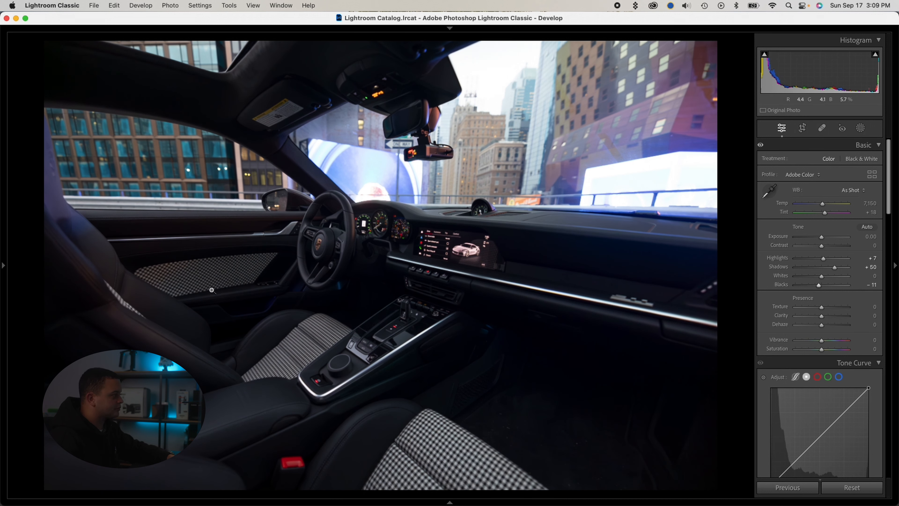
pyautogui.moveTo(834, 268); pyautogui.dragTo(837, 270)
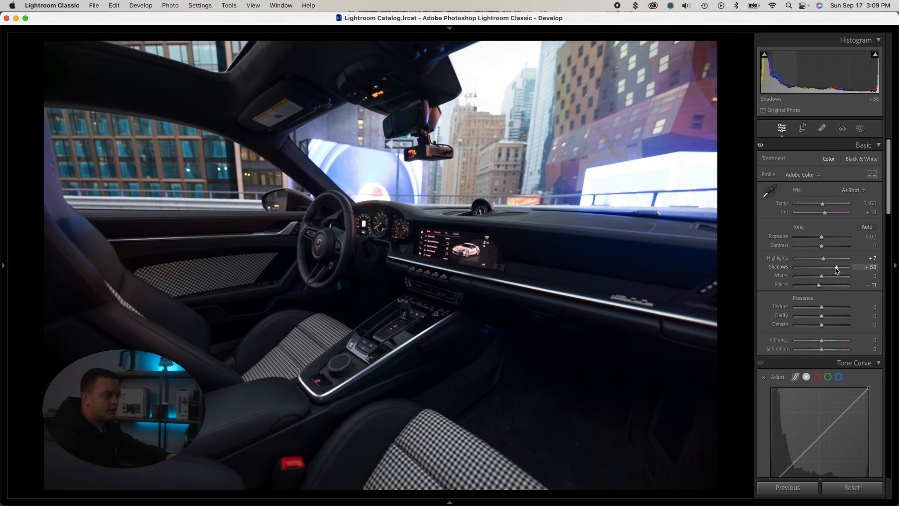
pyautogui.click(836, 266)
pyautogui.moveTo(822, 245); pyautogui.dragTo(823, 241)
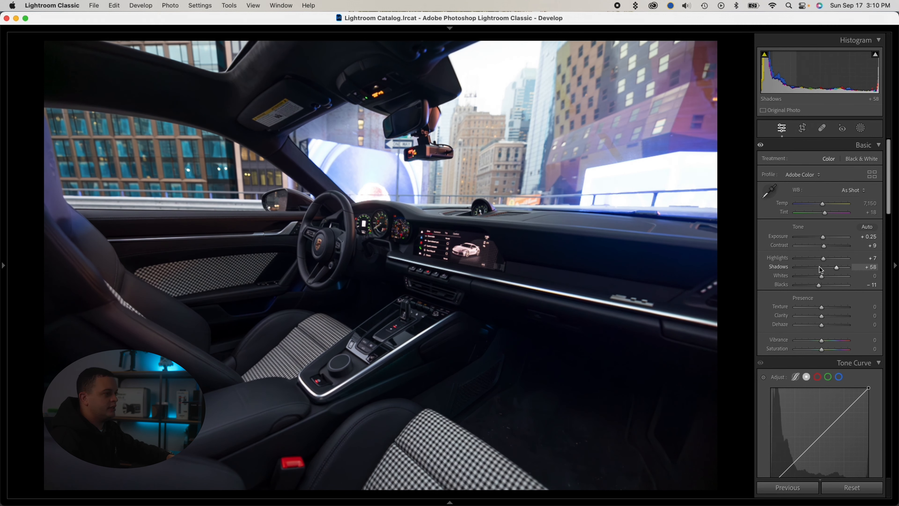
# Step: Shape the tone curve with the black point lifted to output 10, a shadow point at 53/46 and an upper point at 174/171
pyautogui.scroll(-1, 821, 303)
pyautogui.scroll(-5, 820, 302)
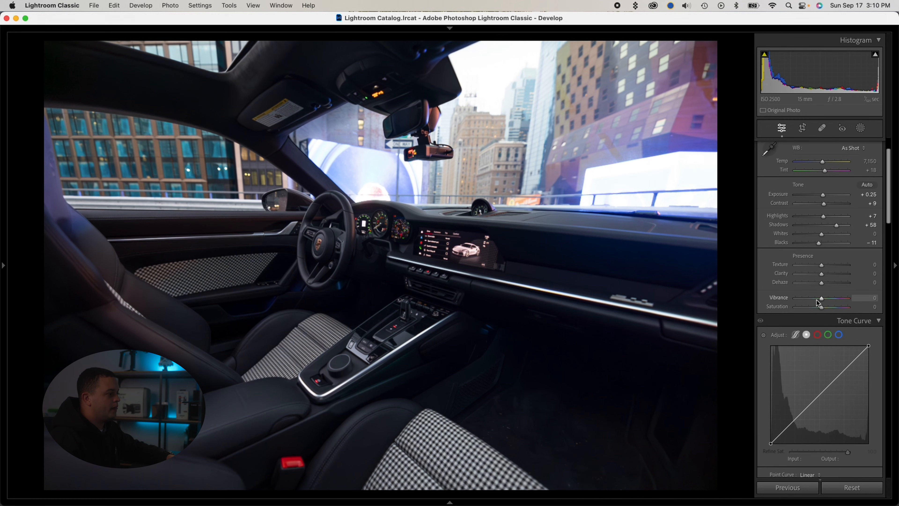
pyautogui.scroll(-4, 816, 340)
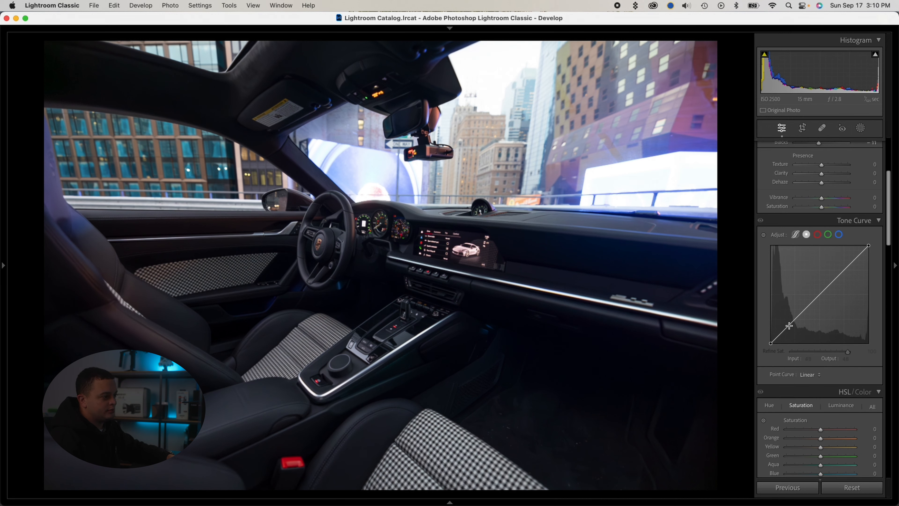
pyautogui.moveTo(789, 326); pyautogui.dragTo(789, 325)
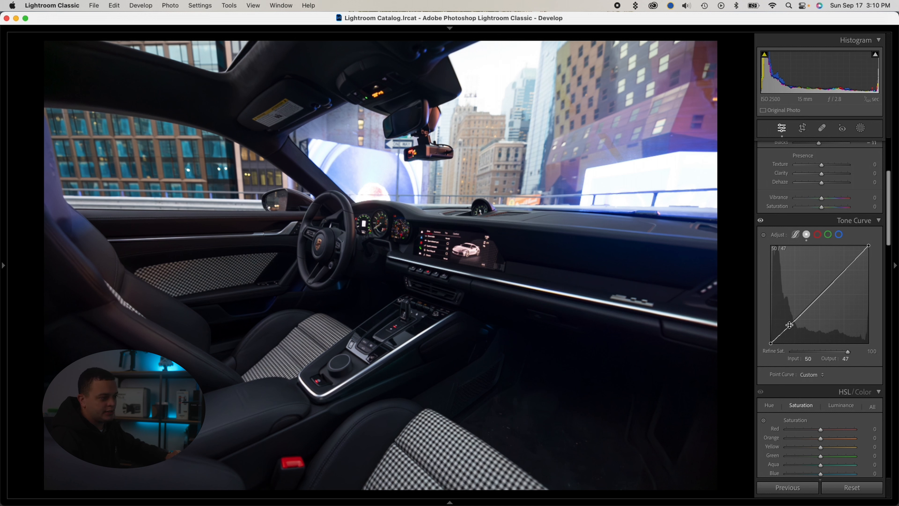
pyautogui.moveTo(791, 329); pyautogui.dragTo(771, 340)
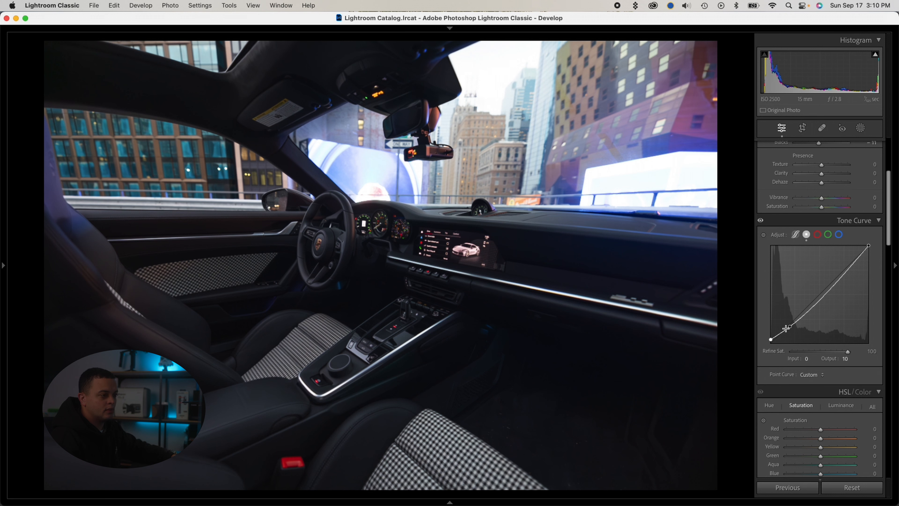
pyautogui.moveTo(791, 326); pyautogui.dragTo(791, 326)
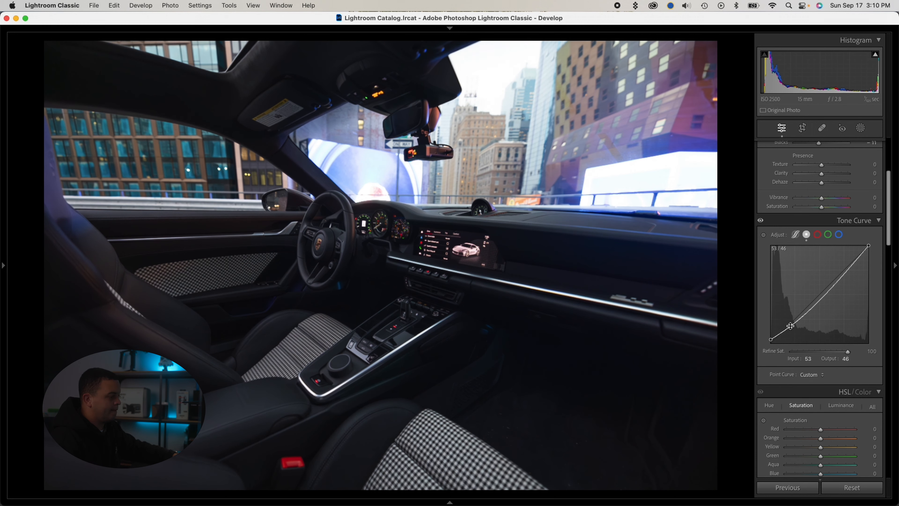
pyautogui.click(839, 280)
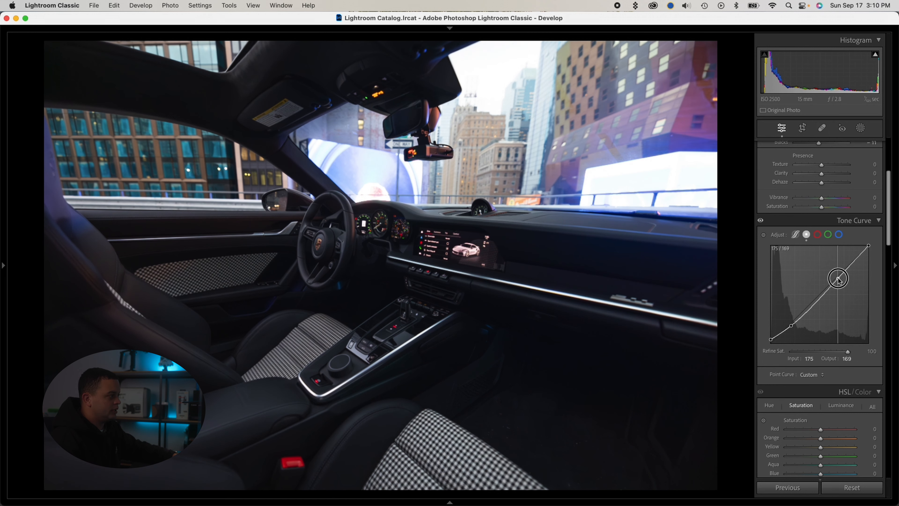
pyautogui.moveTo(838, 278); pyautogui.dragTo(838, 279)
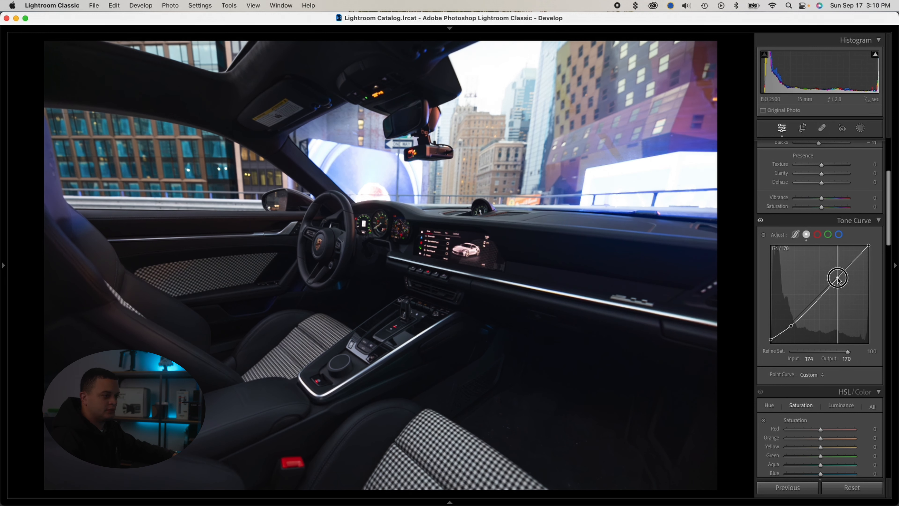
# Step: Cool the white balance by setting the temperature to 6,593
pyautogui.scroll(-1, 826, 325)
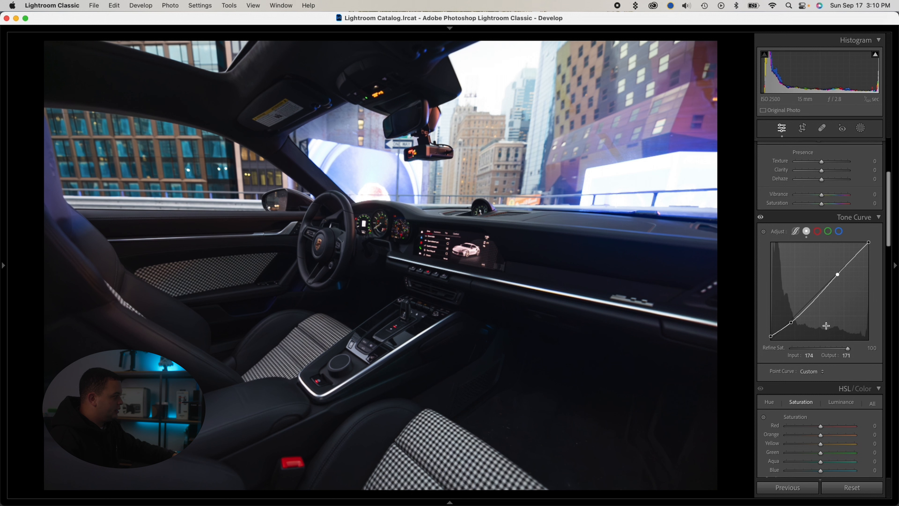
pyautogui.scroll(-3, 827, 325)
pyautogui.scroll(9, 827, 325)
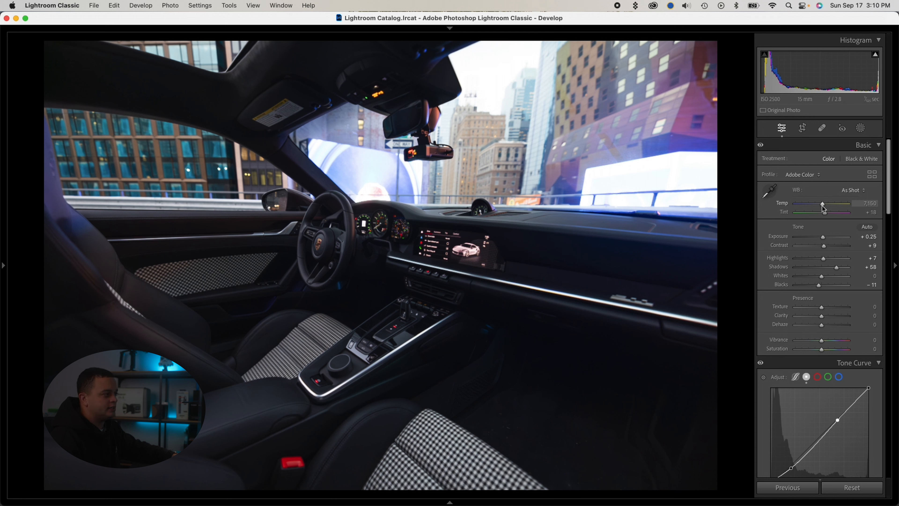
pyautogui.moveTo(823, 207); pyautogui.dragTo(821, 210)
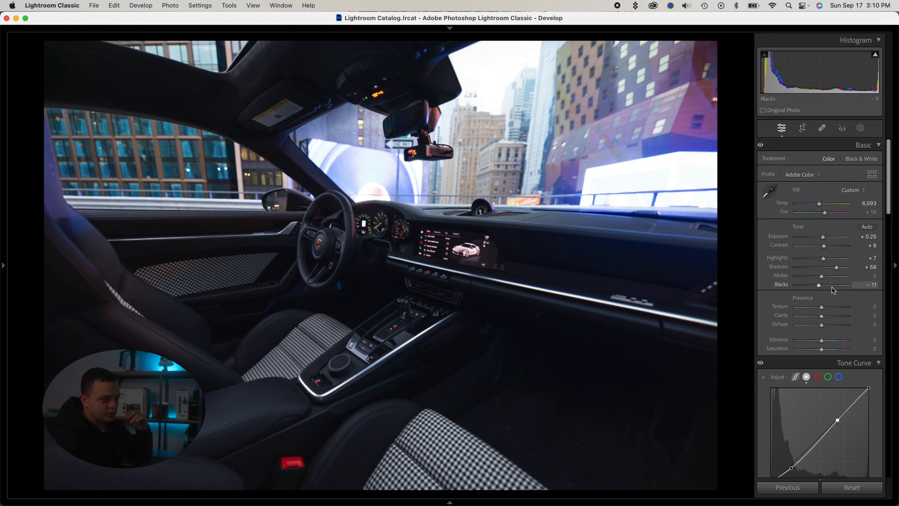
# Step: Tint the shadows blue in Color Grading with hue 211 and saturation 14
pyautogui.scroll(-3, 825, 311)
pyautogui.scroll(-12, 826, 306)
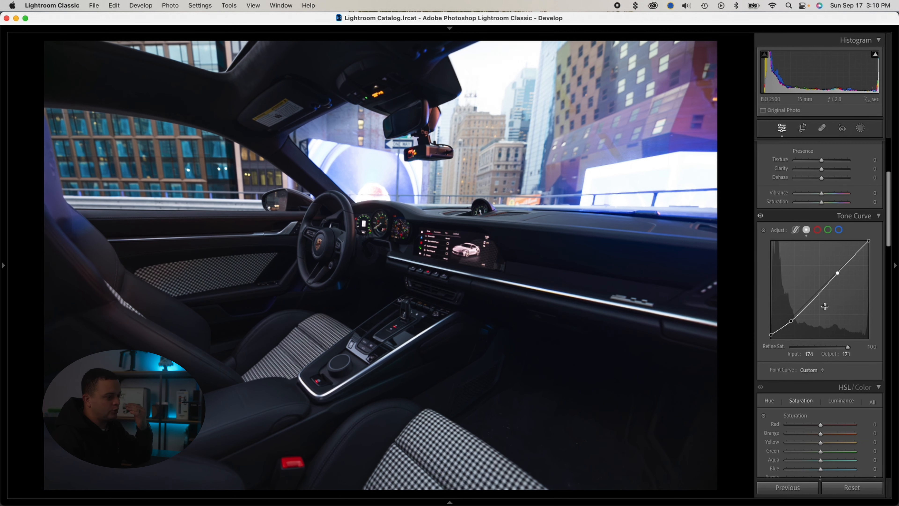
pyautogui.scroll(-3, 825, 311)
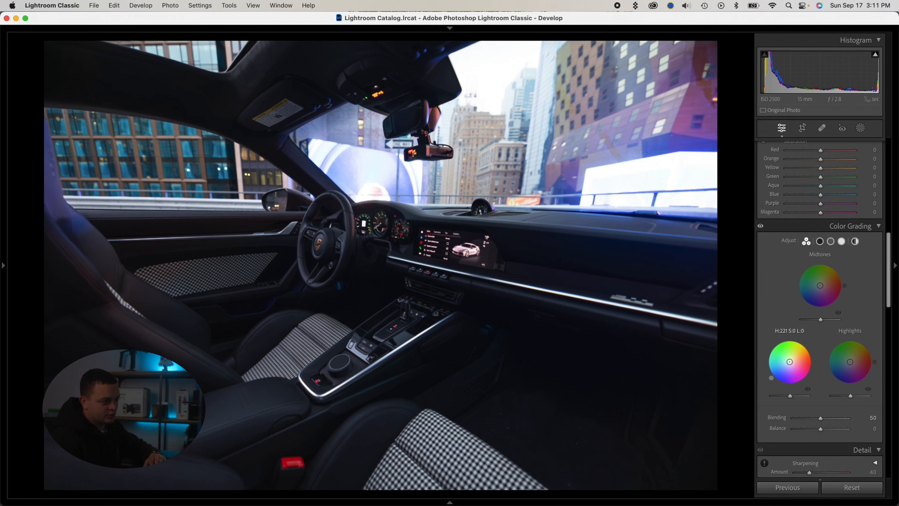
pyautogui.moveTo(769, 374); pyautogui.dragTo(770, 377)
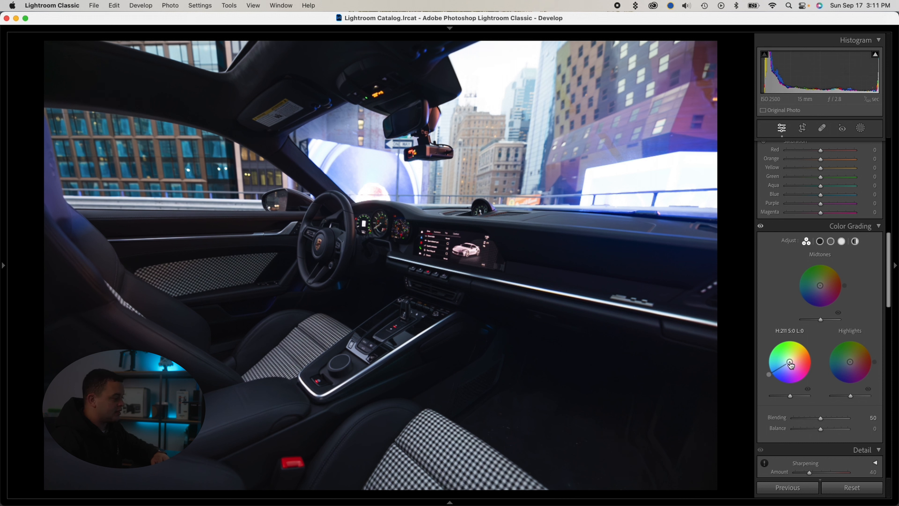
pyautogui.moveTo(789, 362); pyautogui.dragTo(787, 363)
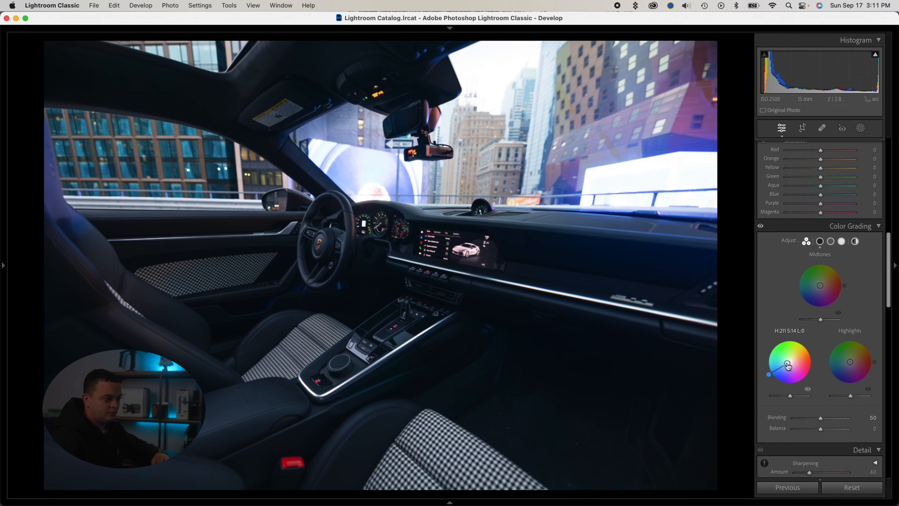
# Step: Compare the edited photo with its before version several times
pyautogui.press('\\')
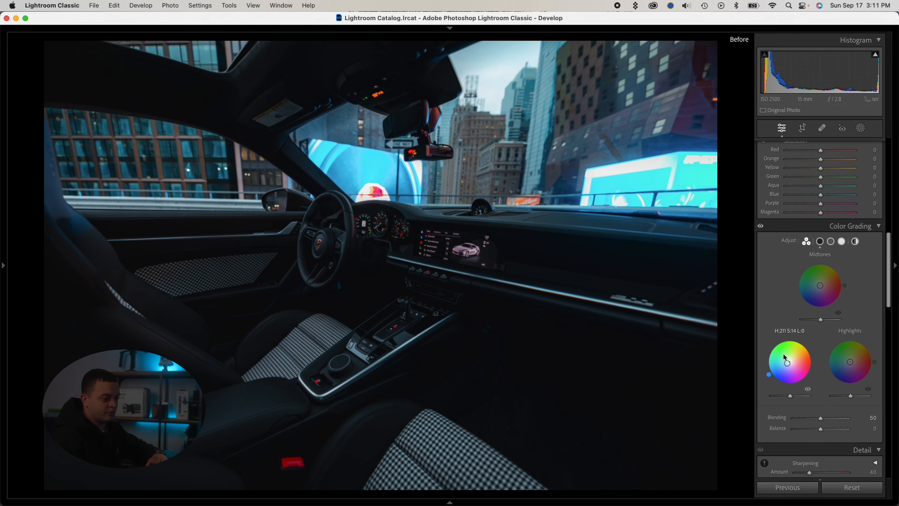
pyautogui.press('\\')
pyautogui.press('\\')
pyautogui.press('\\')
pyautogui.press('\\')
pyautogui.press('\\')
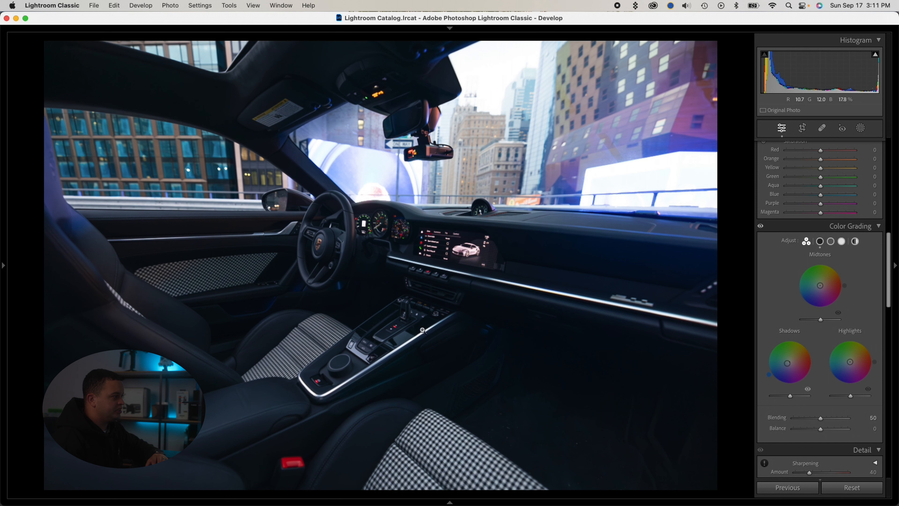
# Step: Set the white balance tint to +8 and compare the result with the before version
pyautogui.scroll(10, 844, 272)
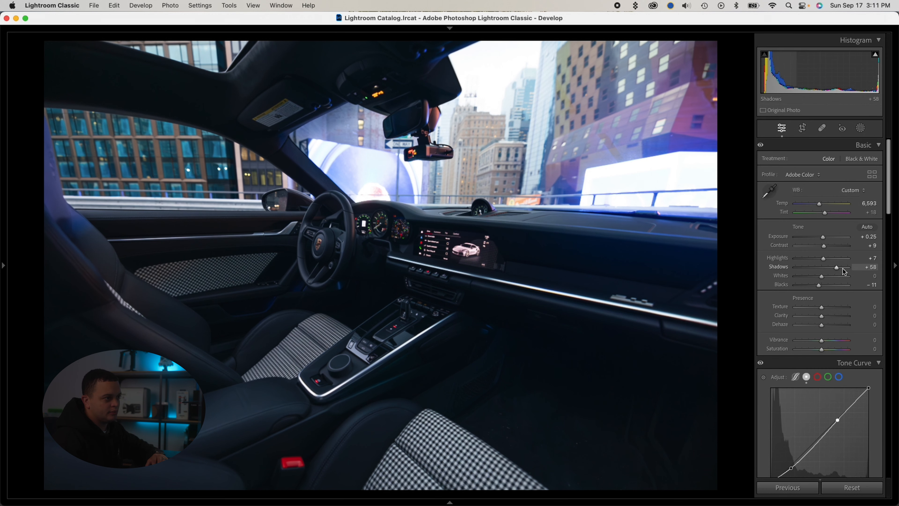
pyautogui.moveTo(827, 217); pyautogui.dragTo(826, 218)
pyautogui.press('\\')
pyautogui.press('\\')
# Step: Shift the blue primary hue towards teal in Calibration and set the blue primary saturation to +6
pyautogui.scroll(-15, 813, 218)
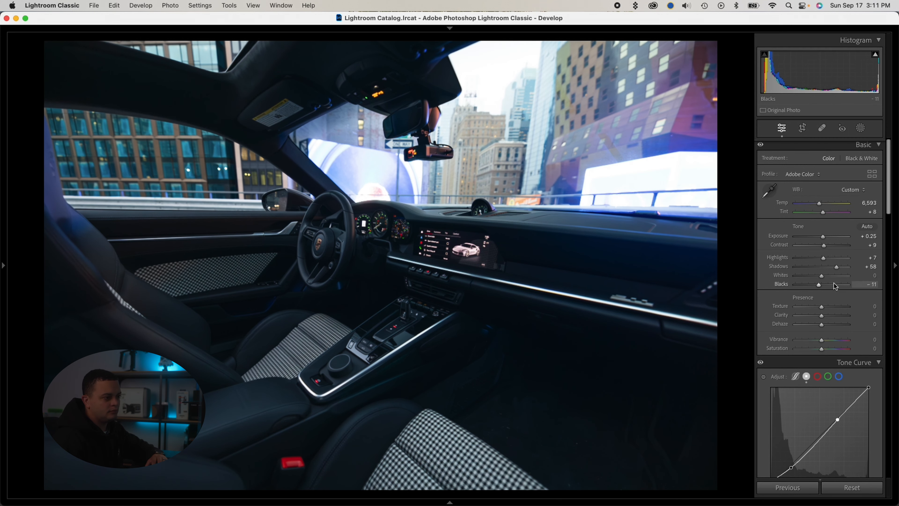
pyautogui.scroll(-15, 830, 289)
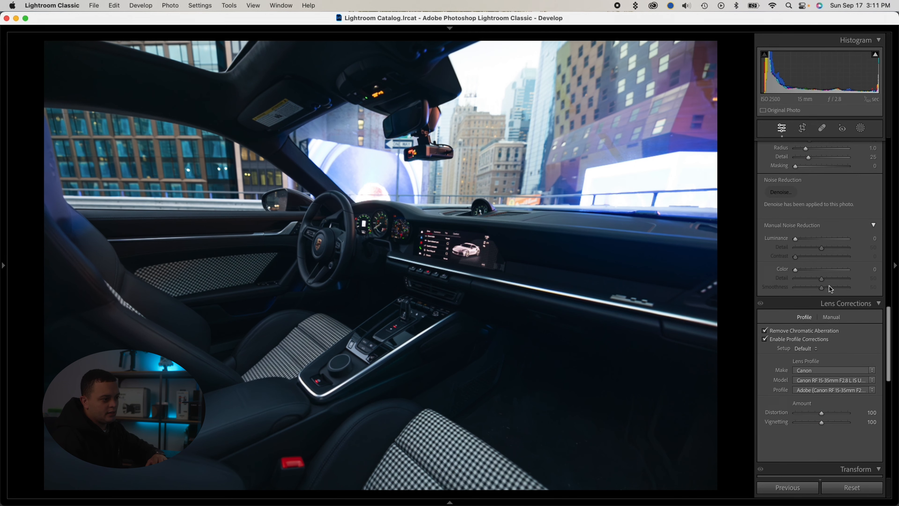
pyautogui.scroll(1, 857, 355)
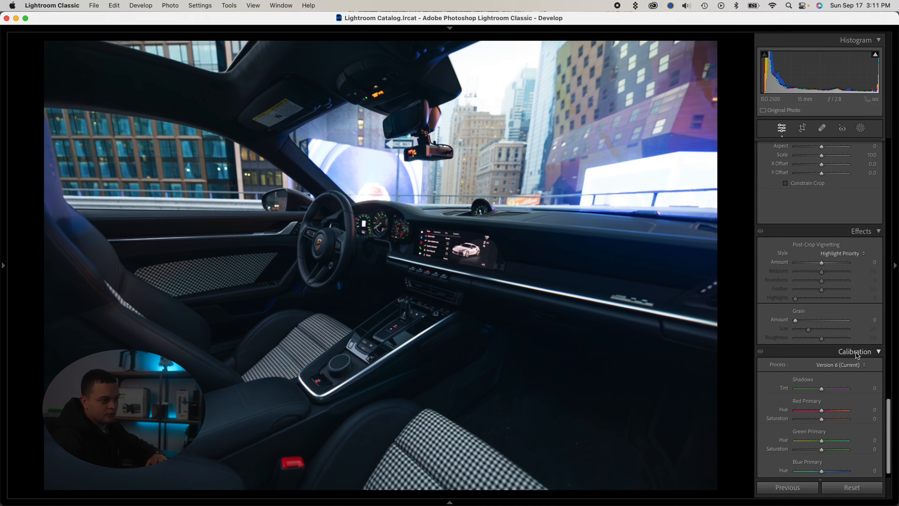
pyautogui.scroll(-1, 849, 365)
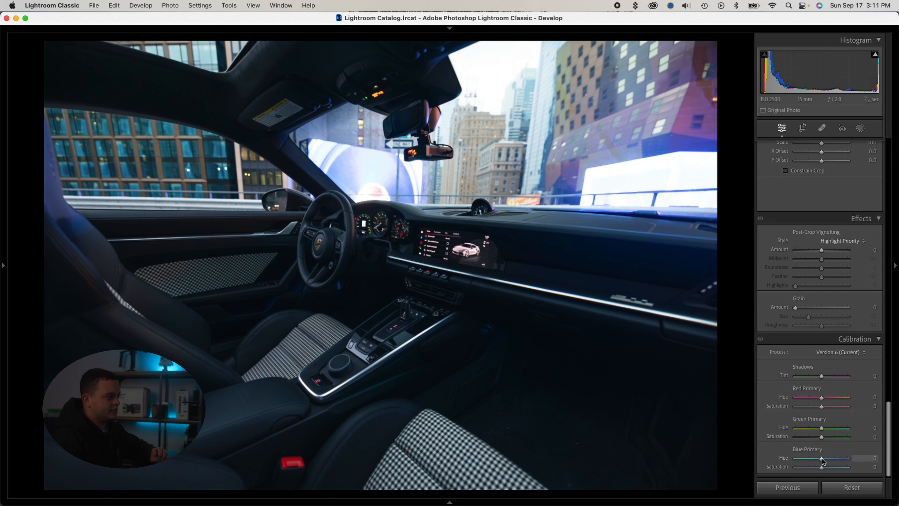
pyautogui.moveTo(822, 459); pyautogui.dragTo(817, 460)
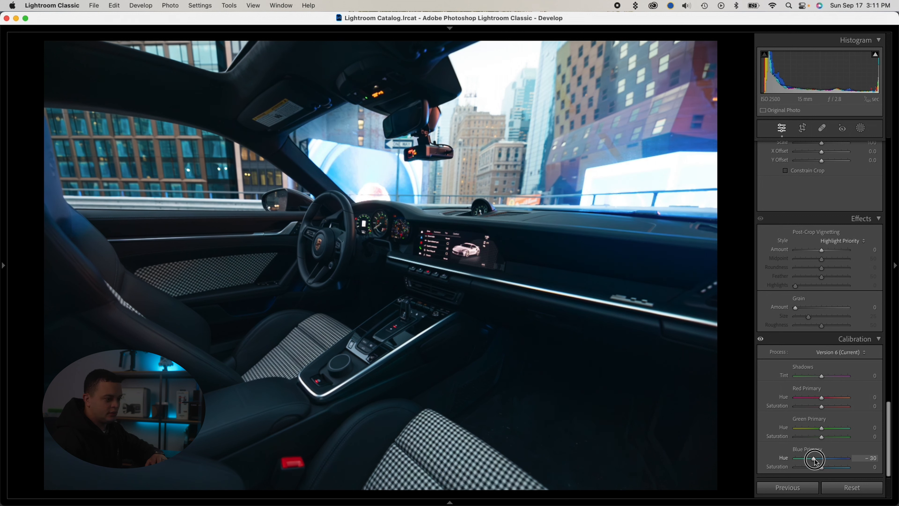
pyautogui.moveTo(814, 462); pyautogui.dragTo(822, 468)
pyautogui.doubleClick(815, 460)
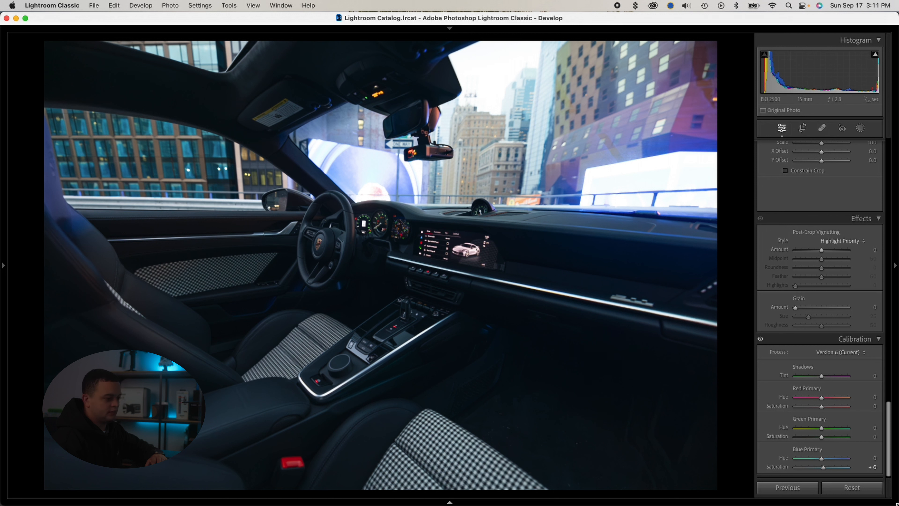
pyautogui.moveTo(822, 459); pyautogui.dragTo(818, 462)
pyautogui.scroll(10, 810, 455)
pyautogui.scroll(10, 805, 449)
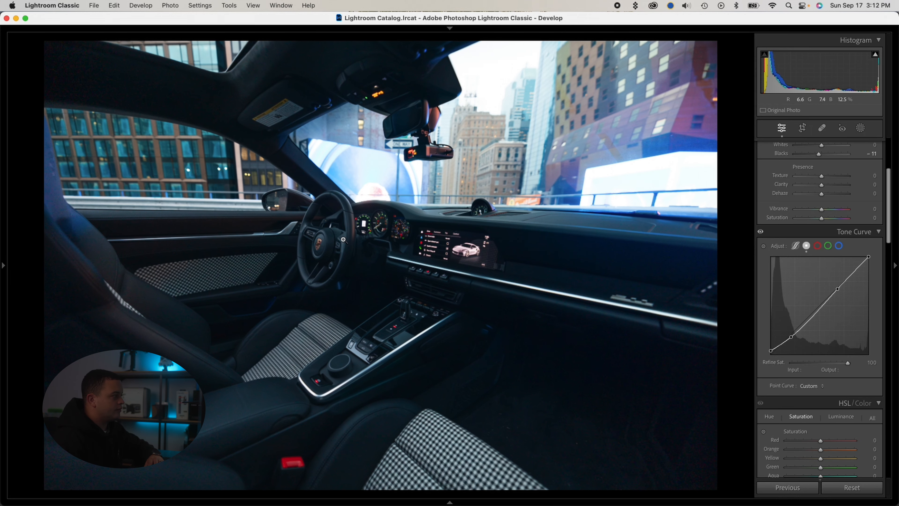
# Step: Check the photo at close range and raise the Shadows to +61
pyautogui.press('z')
pyautogui.press('z')
pyautogui.scroll(4, 814, 276)
pyautogui.moveTo(838, 218); pyautogui.dragTo(839, 219)
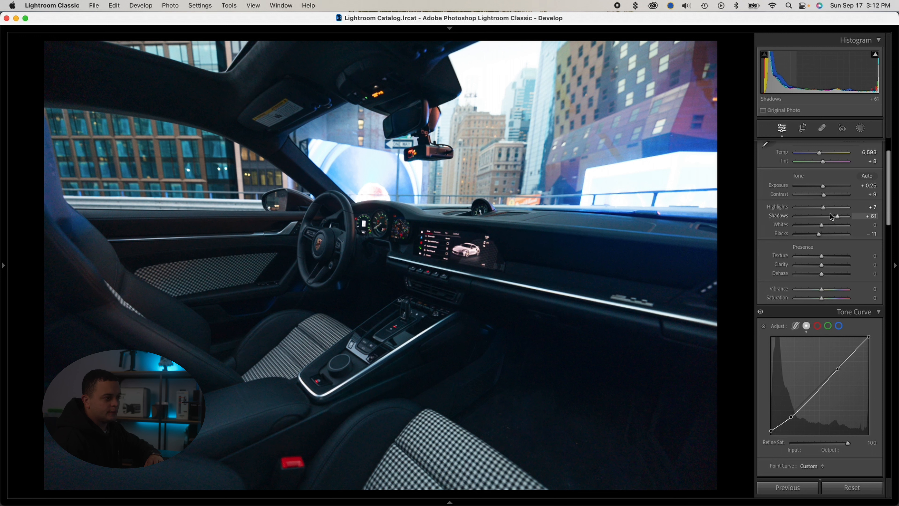
# Step: Try a white balance tint of +18, undo it, and set the temperature to 6,894
pyautogui.click(823, 162)
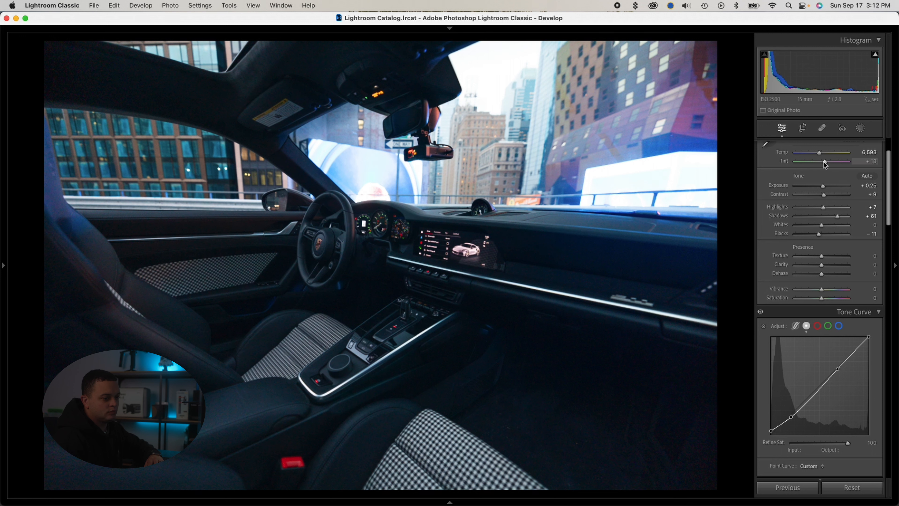
pyautogui.press('super+z')
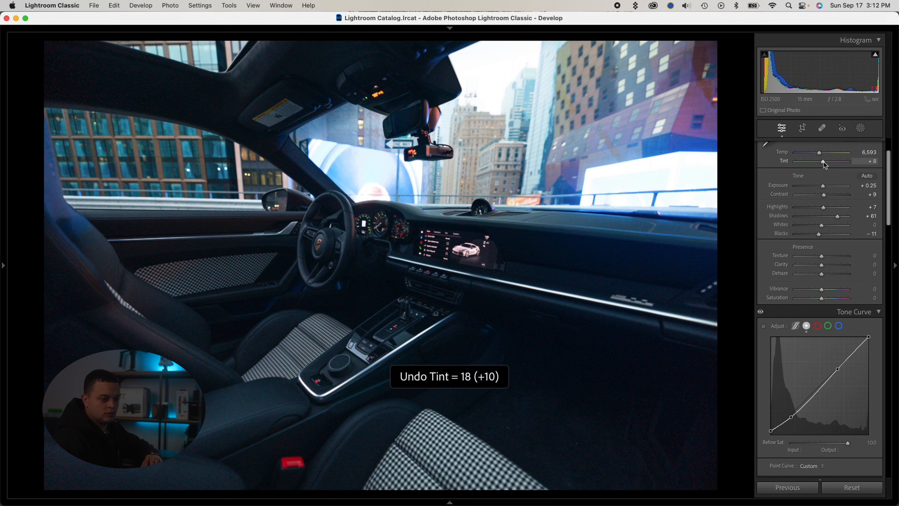
pyautogui.moveTo(819, 155); pyautogui.dragTo(822, 157)
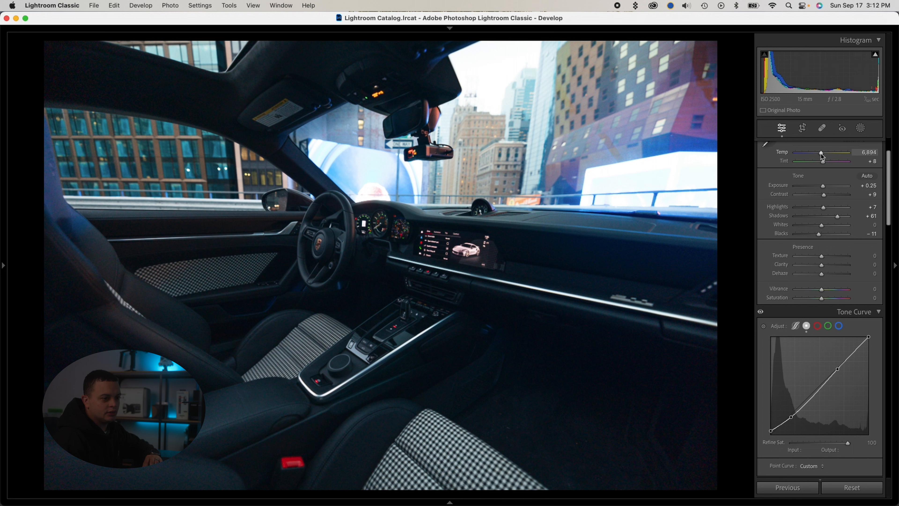
# Step: Reduce the saturation of the blues to −12 in the HSL adjustments
pyautogui.scroll(-5, 799, 280)
pyautogui.scroll(4, 800, 284)
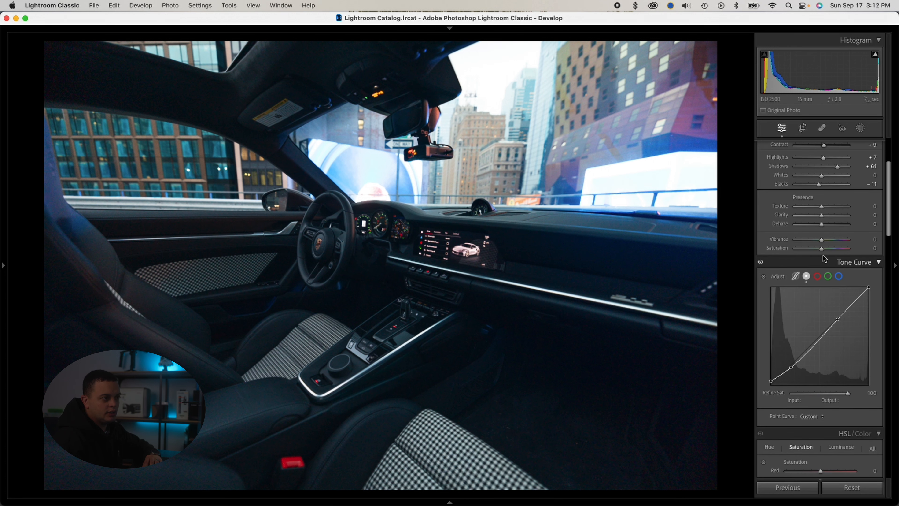
pyautogui.scroll(-8, 807, 304)
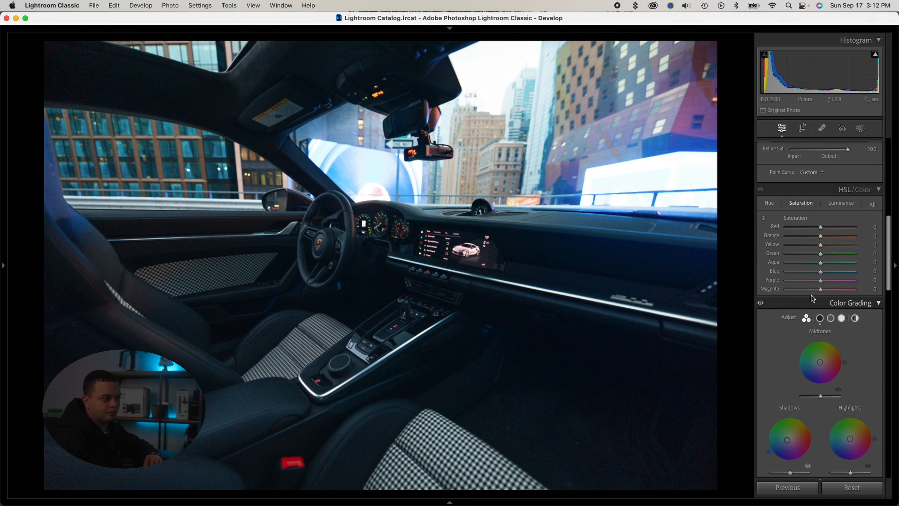
pyautogui.click(813, 272)
pyautogui.moveTo(813, 273); pyautogui.dragTo(817, 273)
# Step: Darken the photo's edges slightly with a post-crop vignette and set Vibrance to +17
pyautogui.scroll(-5, 776, 207)
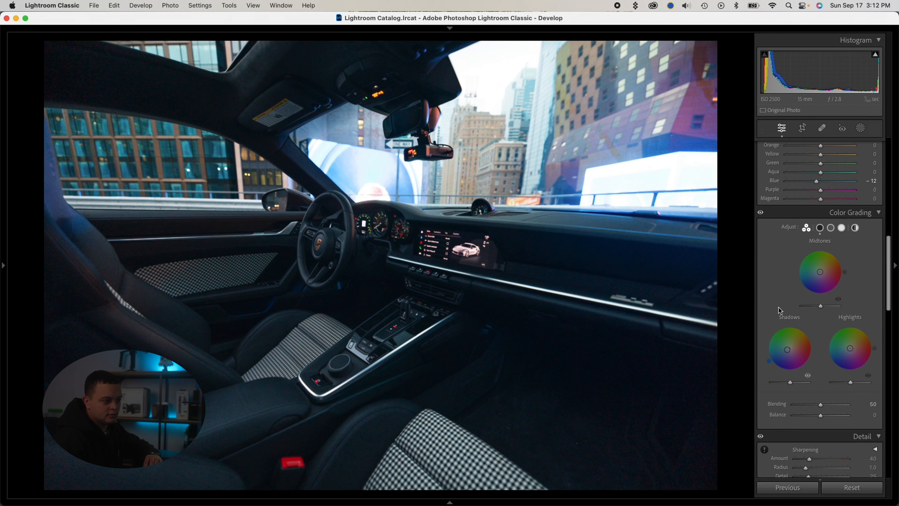
pyautogui.scroll(-5, 788, 354)
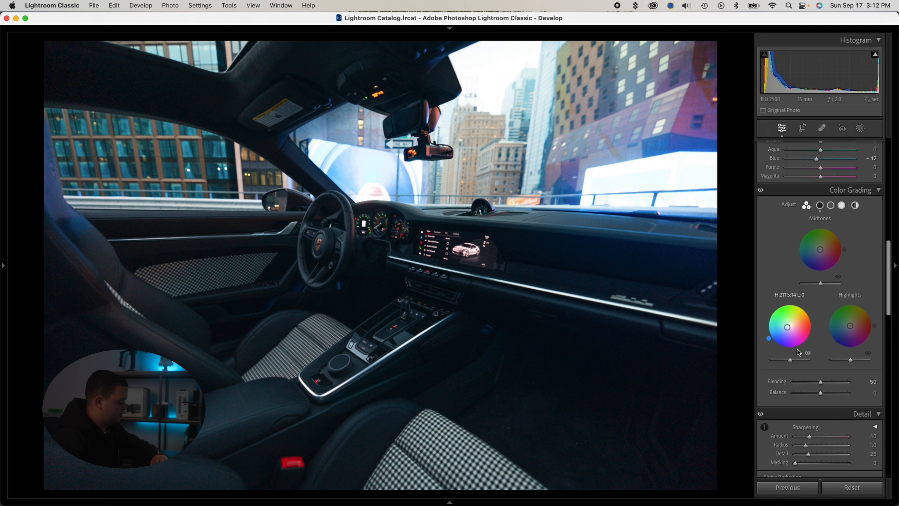
pyautogui.scroll(-15, 801, 352)
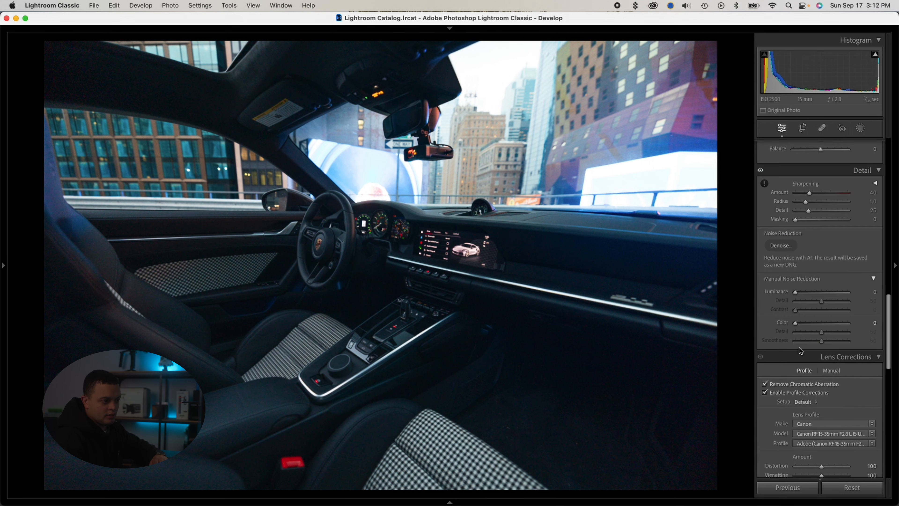
pyautogui.scroll(-5, 802, 360)
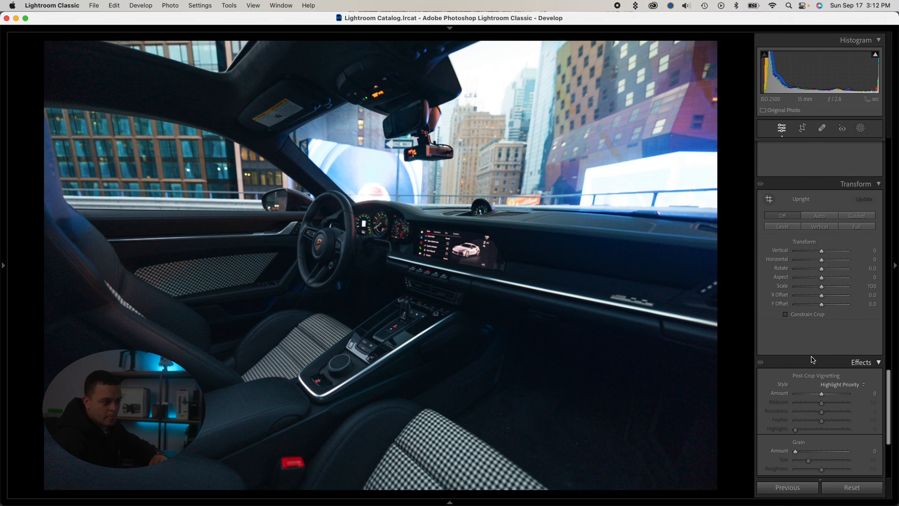
pyautogui.moveTo(822, 318); pyautogui.dragTo(815, 320)
pyautogui.scroll(15, 815, 319)
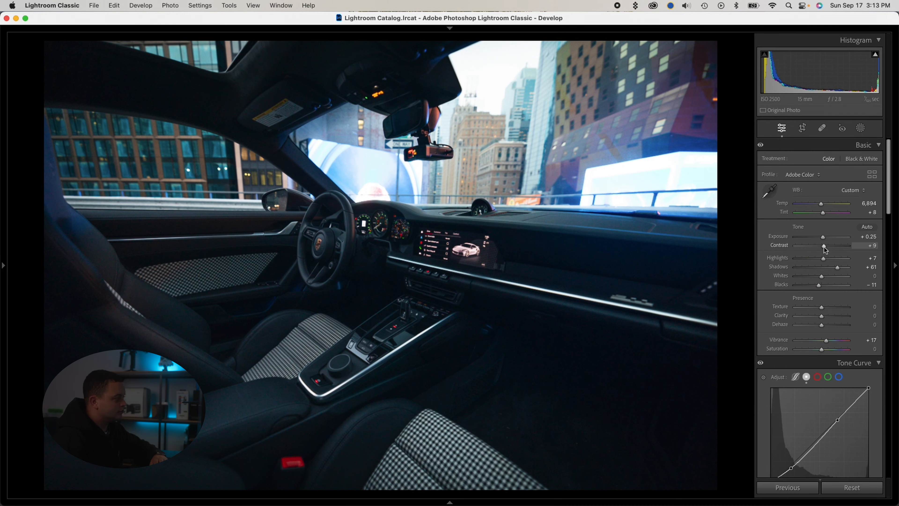
# Step: Examine the steering wheel, dashboard, centre console and door of the edited photo in close-up
pyautogui.moveTo(379, 296); pyautogui.dragTo(371, 233)
pyautogui.moveTo(366, 178); pyautogui.dragTo(294, 270)
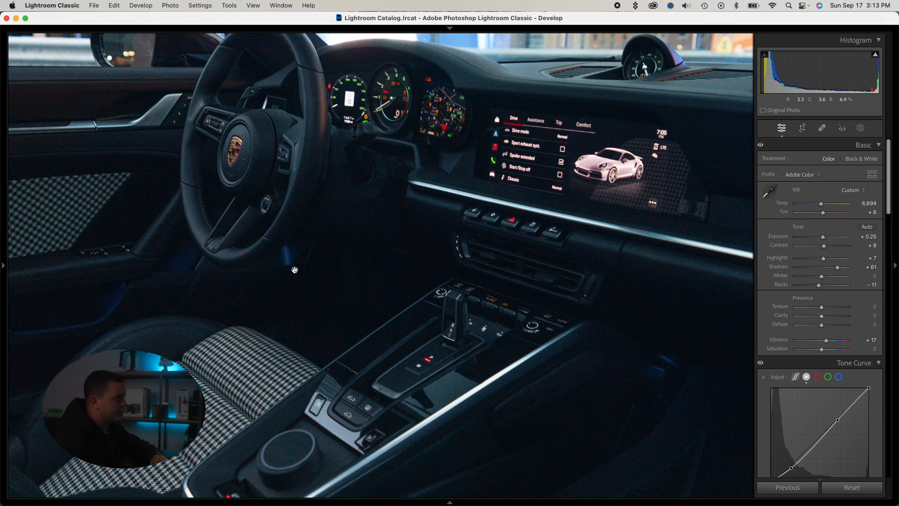
pyautogui.moveTo(328, 139); pyautogui.dragTo(338, 319)
pyautogui.click(357, 234)
pyautogui.moveTo(357, 233); pyautogui.dragTo(427, 220)
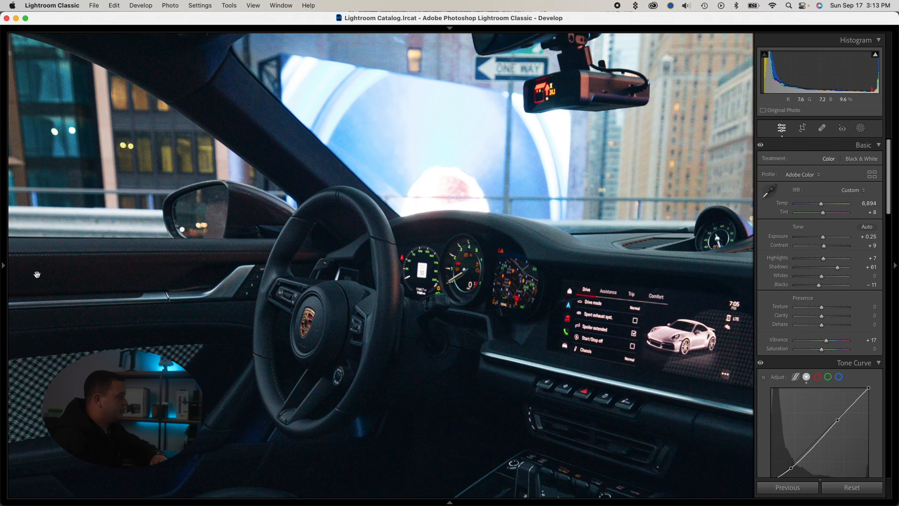
pyautogui.moveTo(16, 278); pyautogui.dragTo(318, 259)
pyautogui.click(160, 253)
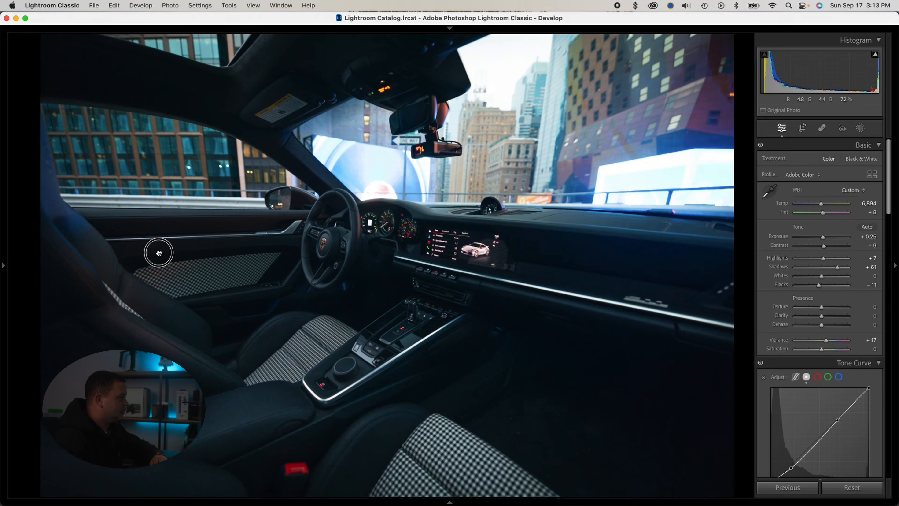
pyautogui.click(367, 255)
pyautogui.click(256, 259)
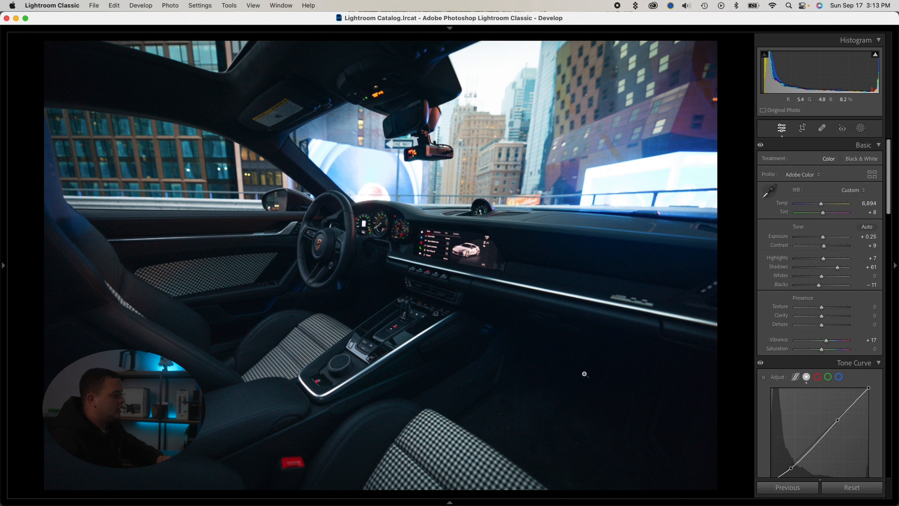
# Step: Inspect the noise around the steering wheel and apply AI Denoise to the photo with an amount of 45
pyautogui.scroll(-15, 849, 345)
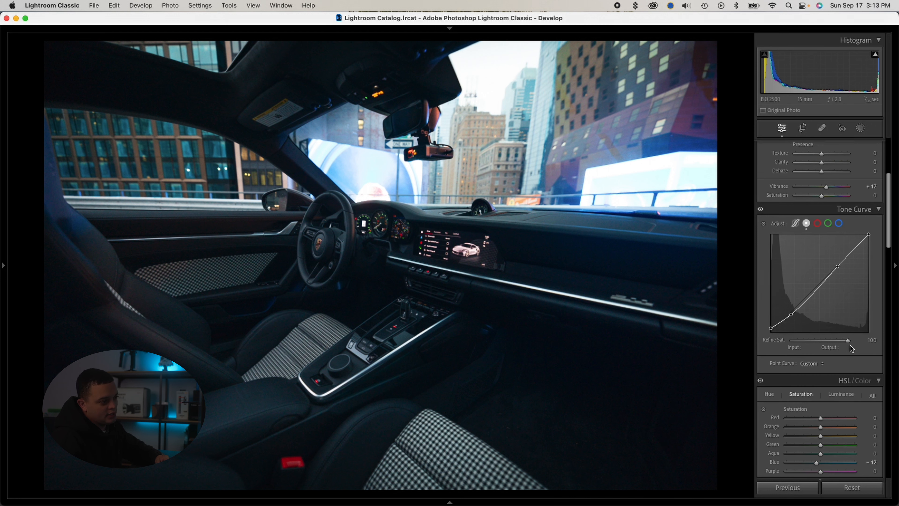
pyautogui.scroll(-10, 842, 345)
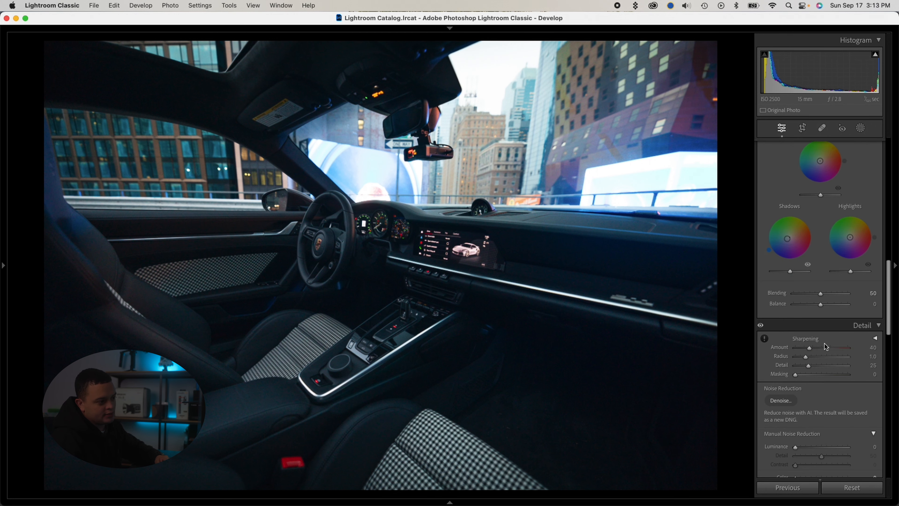
pyautogui.scroll(-2, 822, 330)
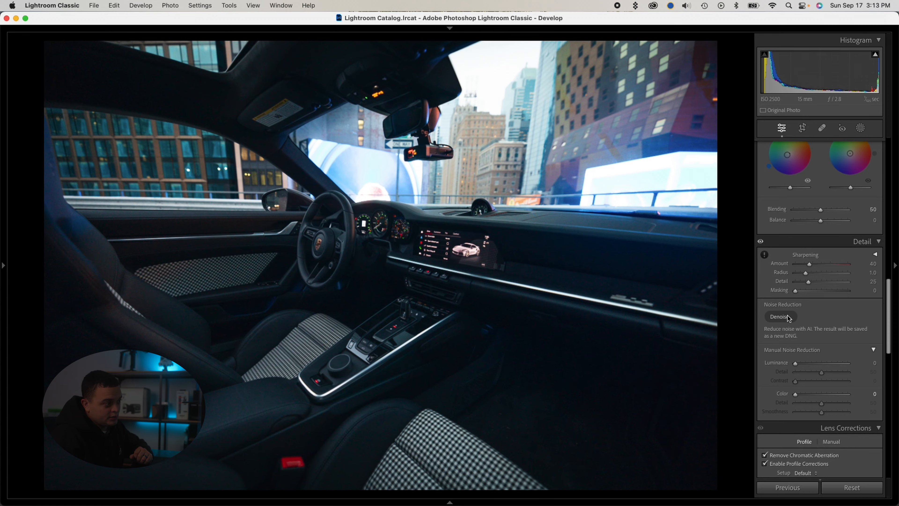
pyautogui.click(316, 252)
pyautogui.click(461, 209)
pyautogui.click(357, 298)
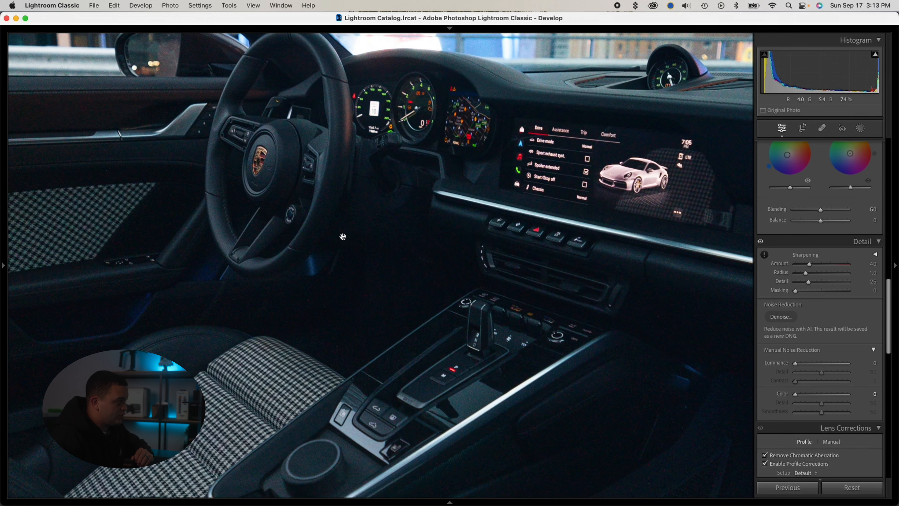
pyautogui.click(343, 237)
pyautogui.click(459, 249)
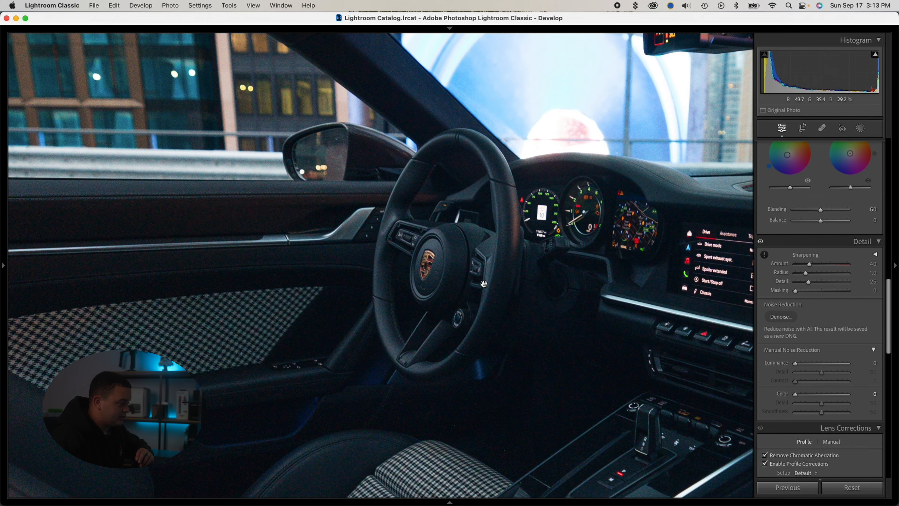
pyautogui.click(777, 319)
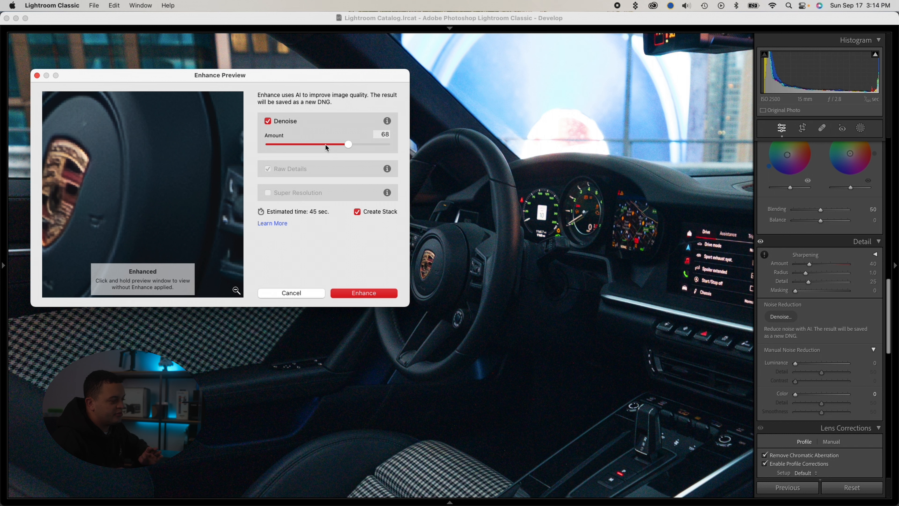
pyautogui.moveTo(328, 145)
pyautogui.mouseDown()
pyautogui.moveTo(314, 144)
pyautogui.moveTo(322, 143)
pyautogui.mouseUp()
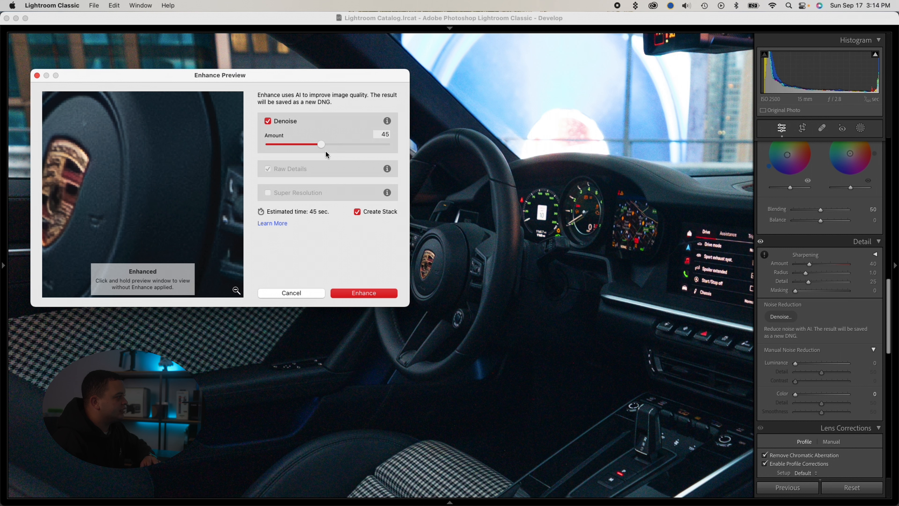
pyautogui.click(373, 295)
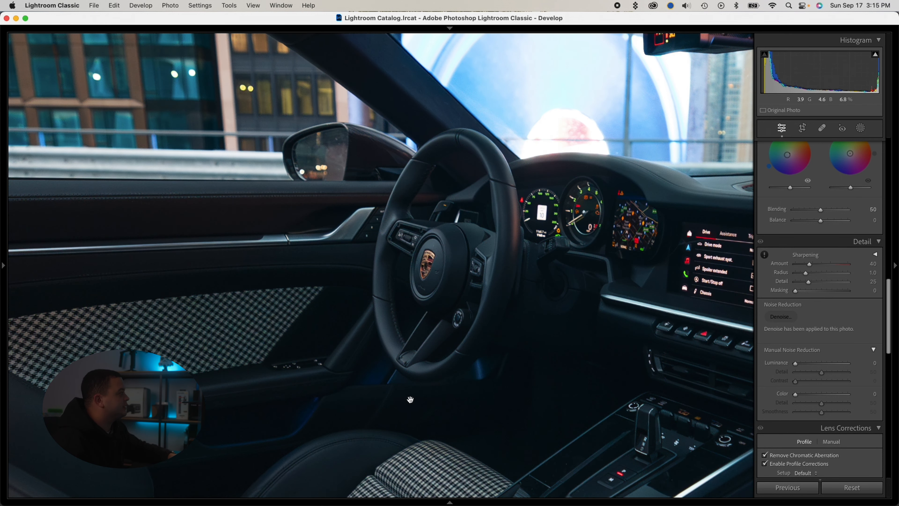
# Step: Examine the denoised photo in close-up across the dashboard, centre console, dark footwell, mirror and windshield view
pyautogui.moveTo(507, 298); pyautogui.dragTo(279, 193)
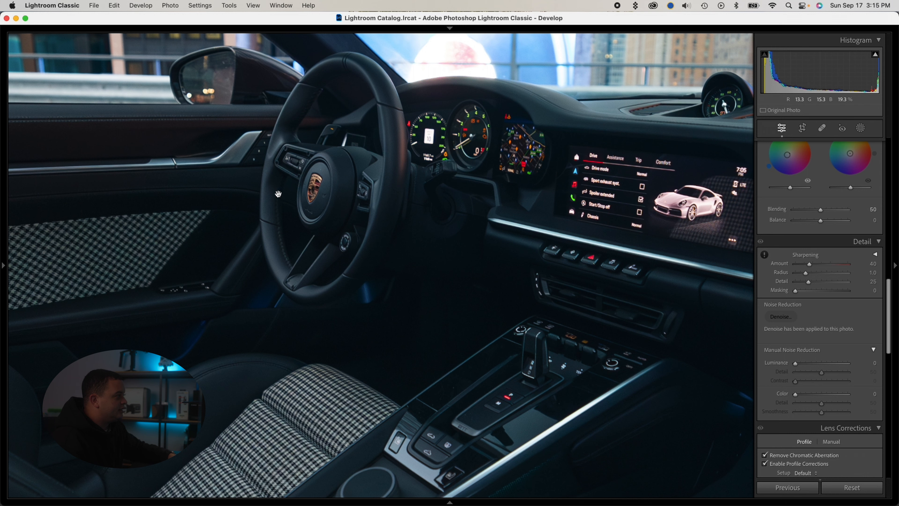
pyautogui.moveTo(507, 364); pyautogui.dragTo(309, 244)
pyautogui.moveTo(476, 335); pyautogui.dragTo(327, 245)
pyautogui.moveTo(447, 352); pyautogui.dragTo(246, 195)
pyautogui.moveTo(325, 262); pyautogui.dragTo(351, 282)
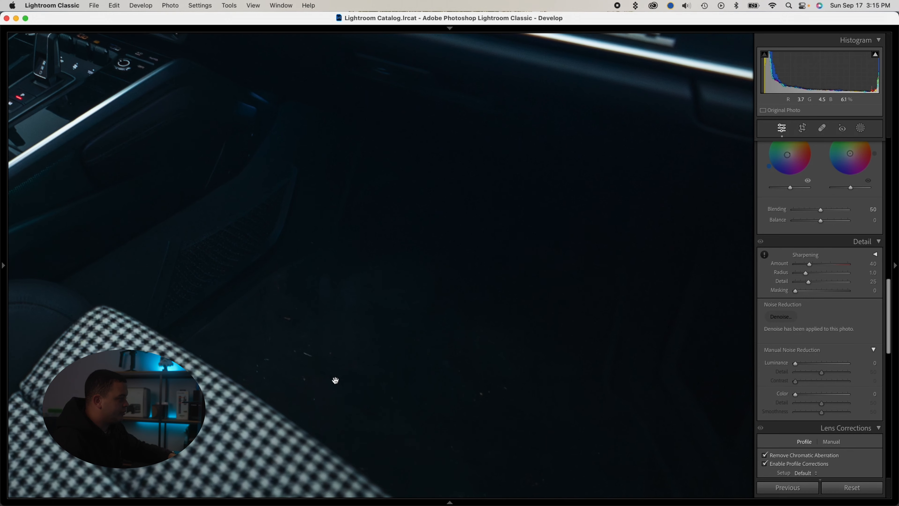
pyautogui.moveTo(138, 382); pyautogui.dragTo(337, 376)
pyautogui.moveTo(147, 95); pyautogui.dragTo(400, 311)
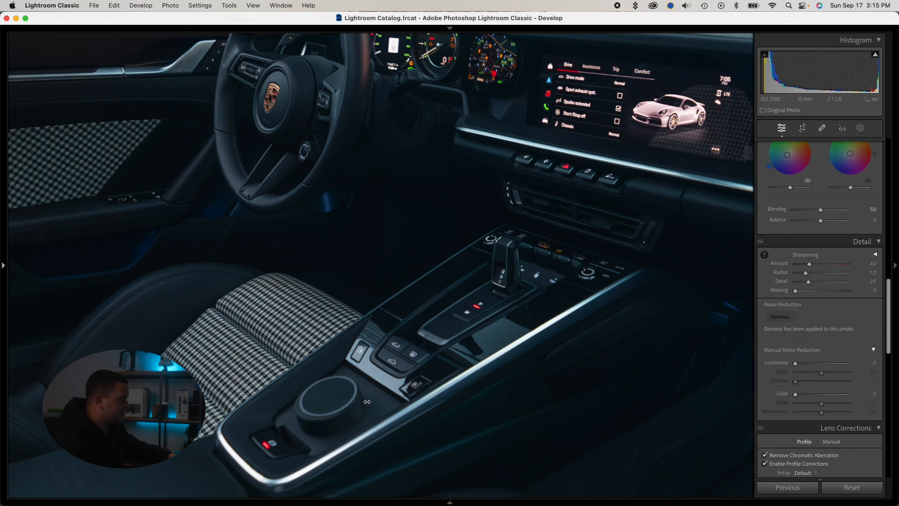
pyautogui.moveTo(70, 285); pyautogui.dragTo(38, 451)
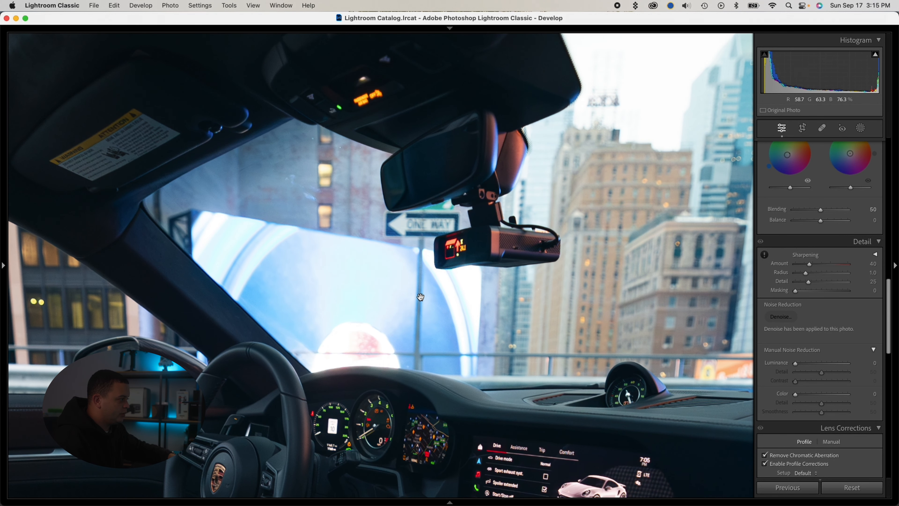
pyautogui.click(344, 244)
pyautogui.moveTo(344, 244); pyautogui.dragTo(166, 168)
pyautogui.moveTo(293, 251); pyautogui.dragTo(71, 171)
pyautogui.moveTo(455, 179); pyautogui.dragTo(546, 239)
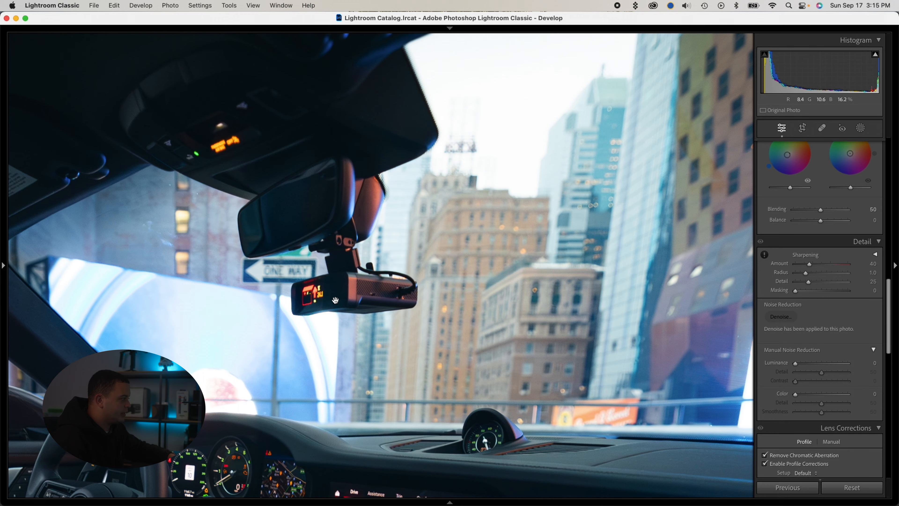
# Step: Check the denoised photo across the mirror and dashboard, and open it in Photoshop for retouching
pyautogui.moveTo(372, 308); pyautogui.dragTo(414, 200)
pyautogui.moveTo(497, 302); pyautogui.dragTo(545, 232)
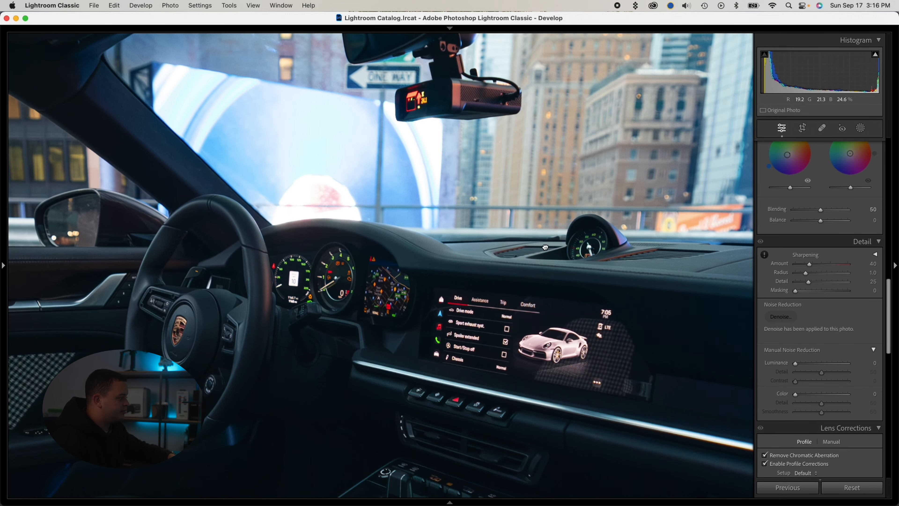
pyautogui.click(546, 248)
pyautogui.press('Right')
pyautogui.press('Right')
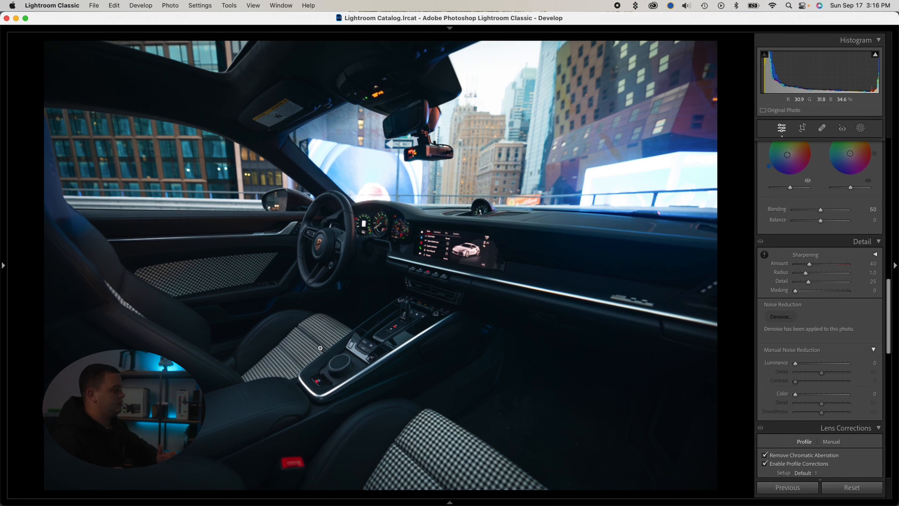
pyautogui.press('super+e')
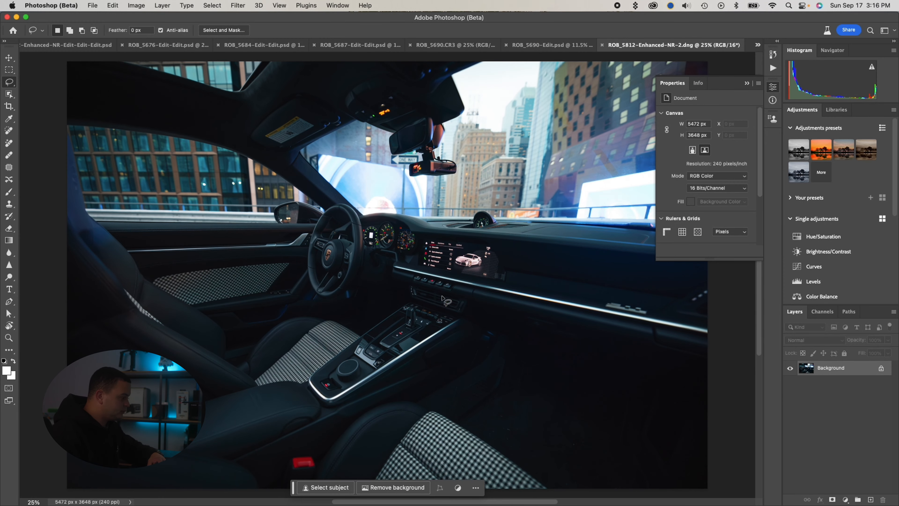
# Step: Lasso the debris on the dark footwell floor beside the checkered seat and run Generative Fill with the prompt "remove"
pyautogui.scroll(5, 537, 471)
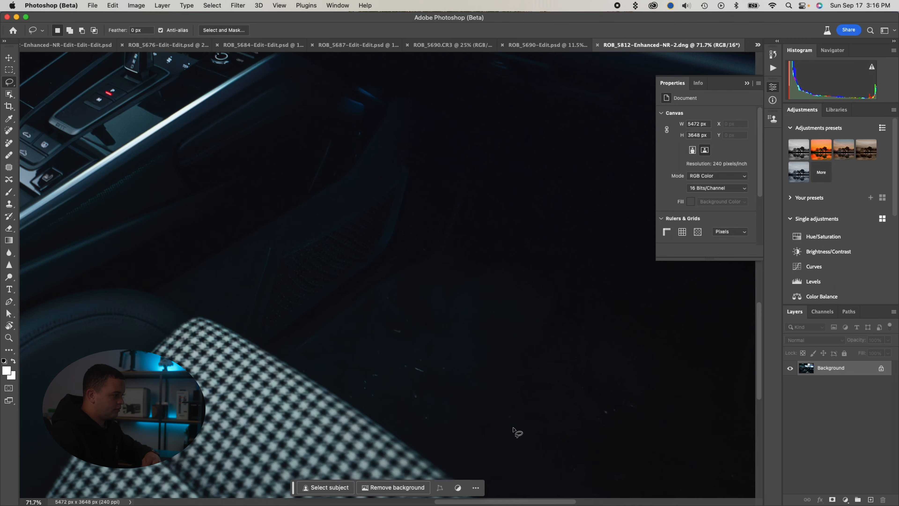
pyautogui.moveTo(514, 428); pyautogui.dragTo(415, 270)
pyautogui.moveTo(350, 150)
pyautogui.mouseDown()
pyautogui.moveTo(378, 216)
pyautogui.moveTo(296, 273)
pyautogui.moveTo(281, 306)
pyautogui.moveTo(332, 341)
pyautogui.moveTo(381, 311)
pyautogui.moveTo(357, 245)
pyautogui.moveTo(339, 227)
pyautogui.mouseUp()
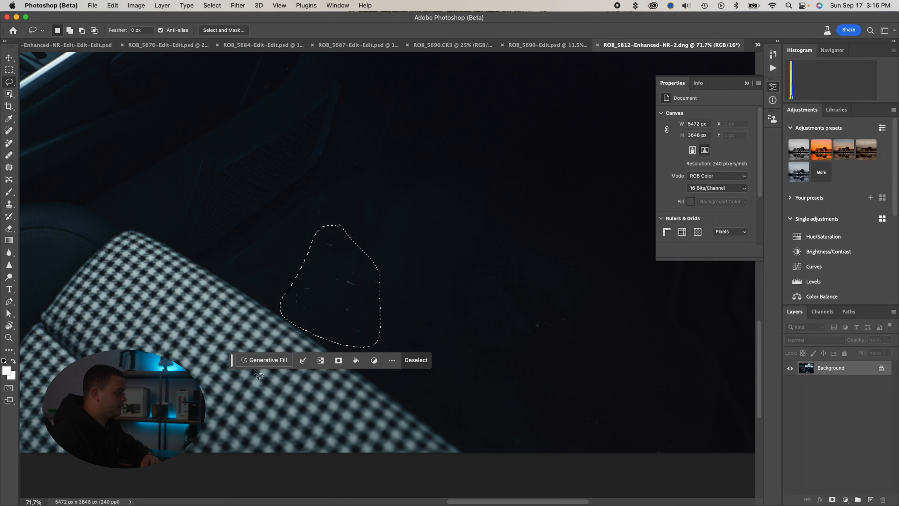
pyautogui.click(265, 360)
pyautogui.write('remove')
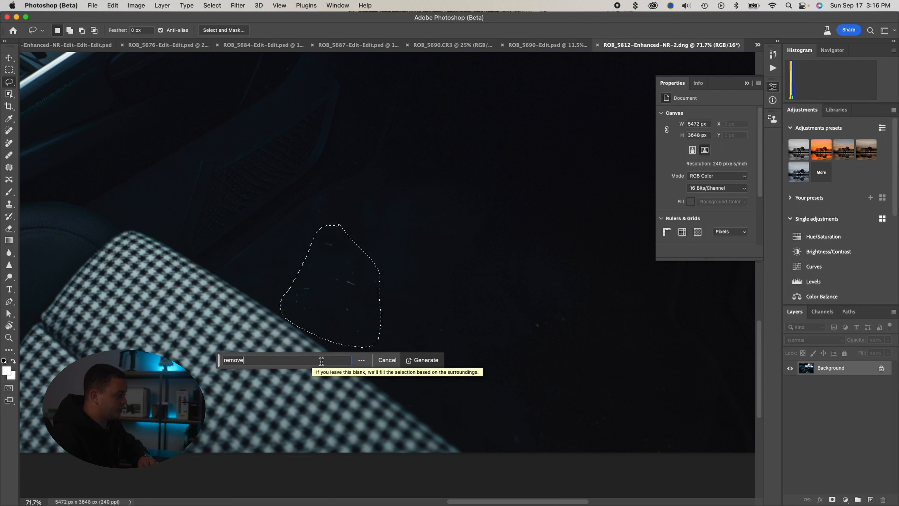
pyautogui.click(422, 359)
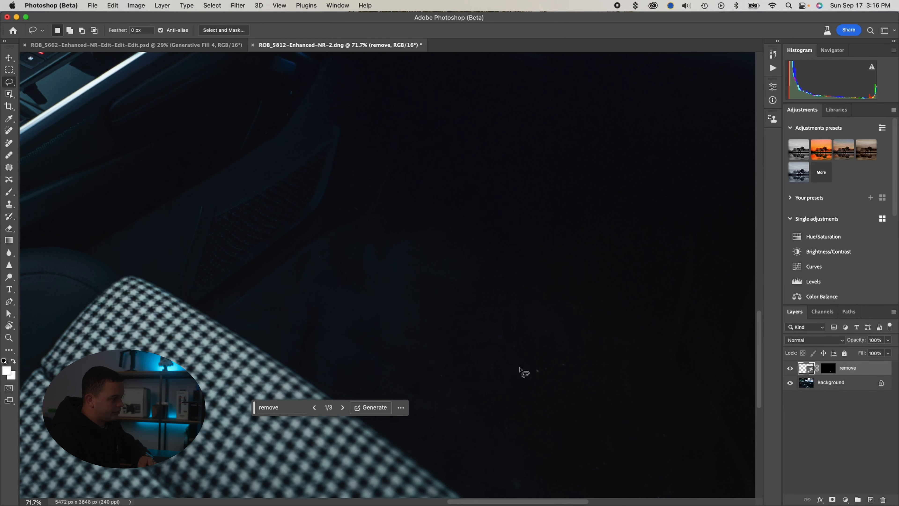
# Step: Select five more small debris spots on the footwell floor together and run Generative Fill with the prompt "remove"
pyautogui.moveTo(567, 363)
pyautogui.mouseDown()
pyautogui.moveTo(554, 357)
pyautogui.moveTo(526, 377)
pyautogui.moveTo(570, 366)
pyautogui.mouseUp()
pyautogui.moveTo(520, 347)
pyautogui.mouseDown()
pyautogui.moveTo(506, 341)
pyautogui.moveTo(515, 350)
pyautogui.mouseUp()
pyautogui.moveTo(447, 373)
pyautogui.mouseDown()
pyautogui.moveTo(446, 381)
pyautogui.moveTo(447, 372)
pyautogui.mouseUp()
pyautogui.moveTo(509, 436); pyautogui.dragTo(510, 433)
pyautogui.moveTo(532, 470)
pyautogui.mouseDown()
pyautogui.moveTo(508, 480)
pyautogui.moveTo(519, 490)
pyautogui.moveTo(568, 488)
pyautogui.mouseUp()
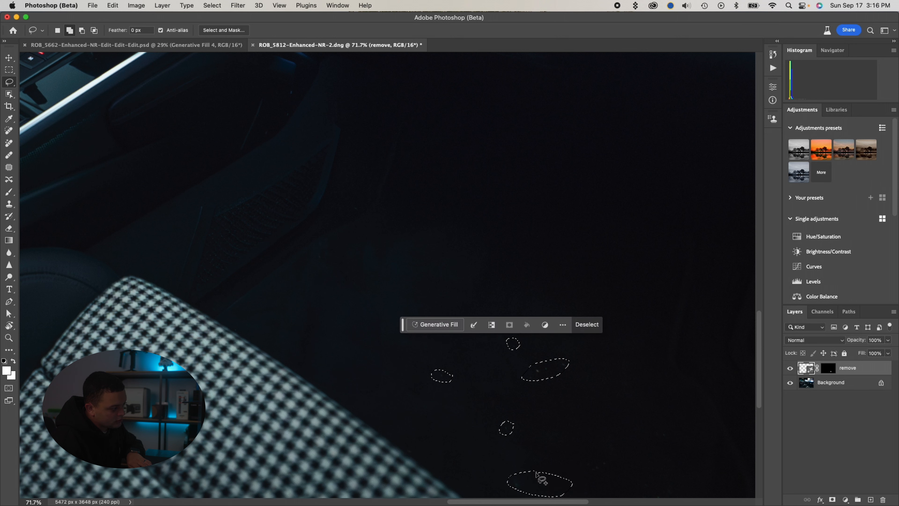
pyautogui.click(444, 325)
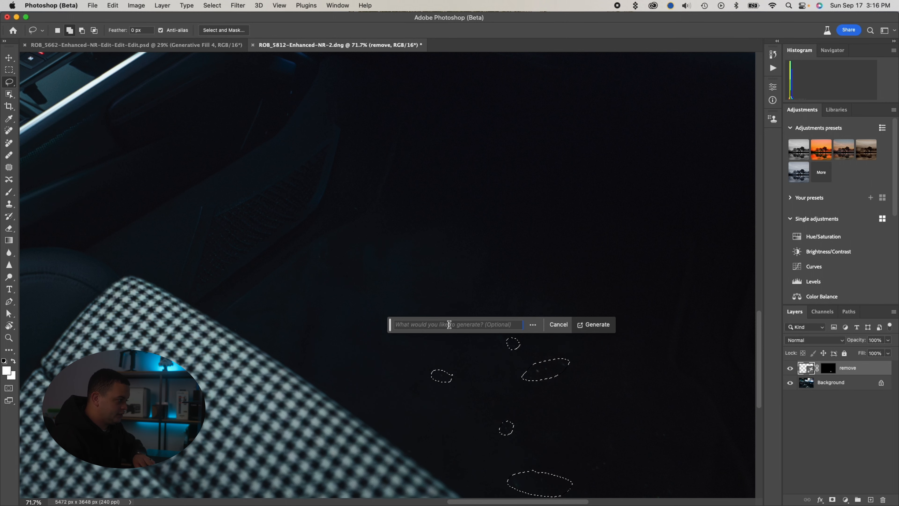
pyautogui.write('remove')
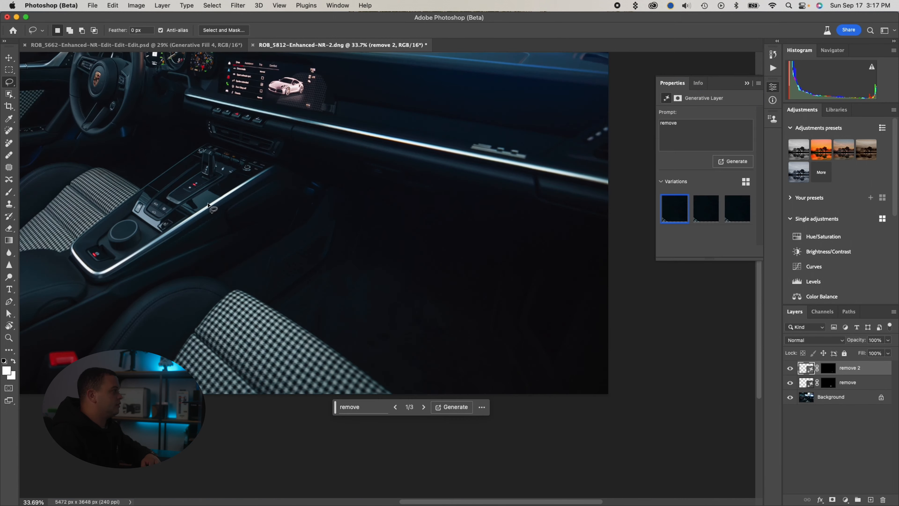
# Step: Clean up the glossy trim of the centre console beside the gear selector with Generative Fill
pyautogui.scroll(5, 173, 182)
pyautogui.scroll(5, 173, 183)
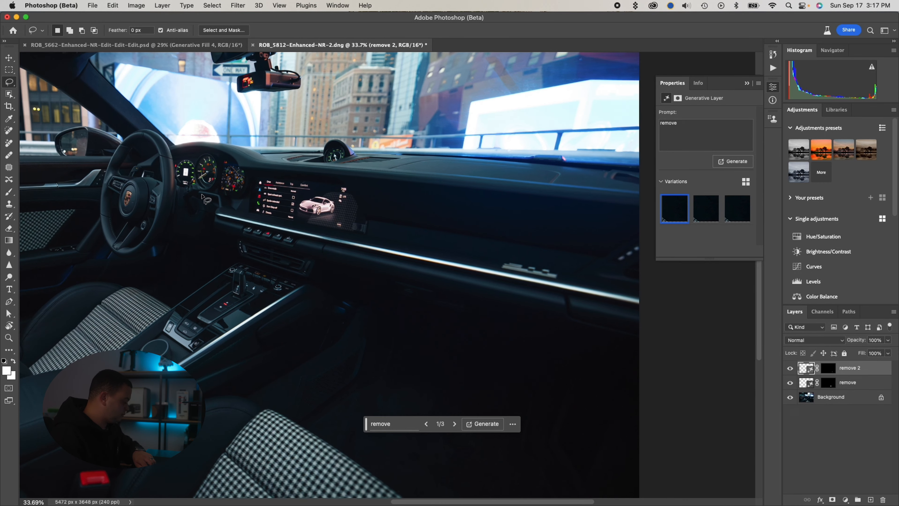
pyautogui.scroll(5, 446, 322)
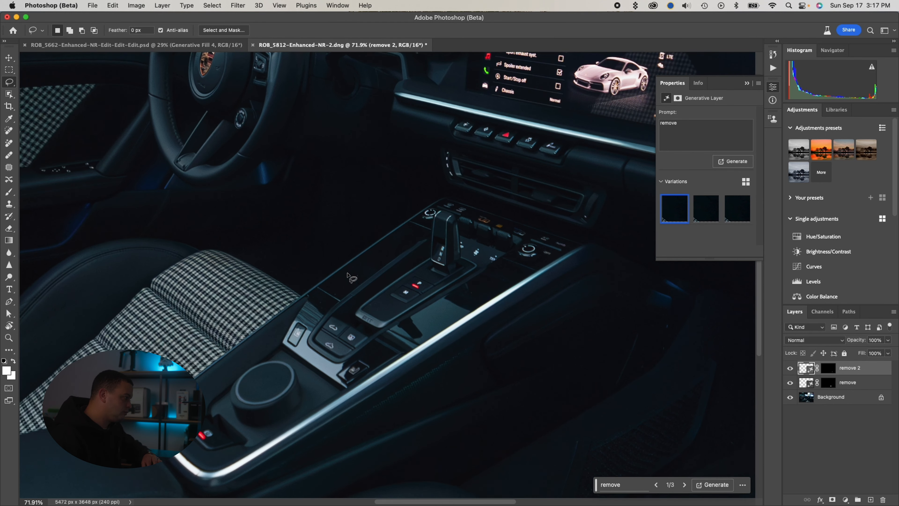
pyautogui.moveTo(363, 277)
pyautogui.mouseDown()
pyautogui.moveTo(357, 288)
pyautogui.moveTo(361, 278)
pyautogui.mouseUp()
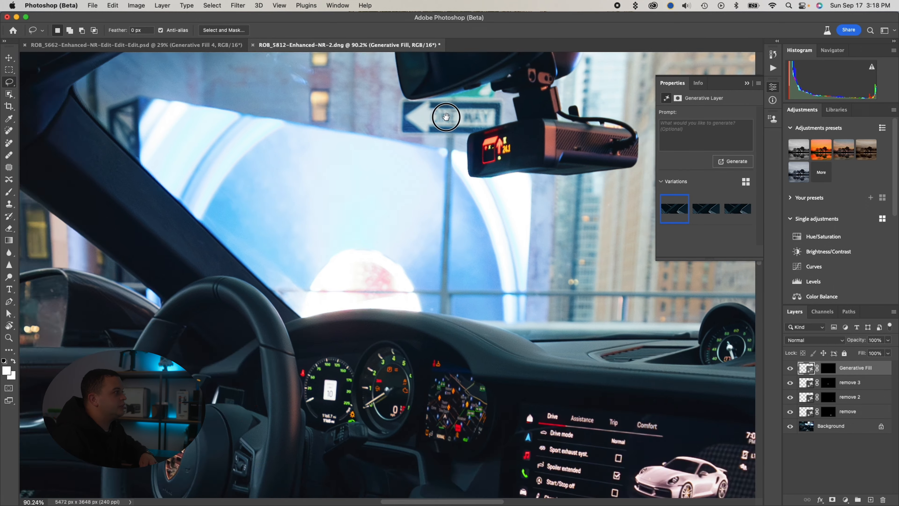
# Step: Use Generative Fill to remove the One Way sign and the bright round shape above the dashboard, prompting "remove" for the round shape
pyautogui.moveTo(331, 172)
pyautogui.mouseDown()
pyautogui.moveTo(361, 191)
pyautogui.moveTo(394, 176)
pyautogui.moveTo(425, 106)
pyautogui.moveTo(331, 170)
pyautogui.mouseUp()
pyautogui.click(469, 365)
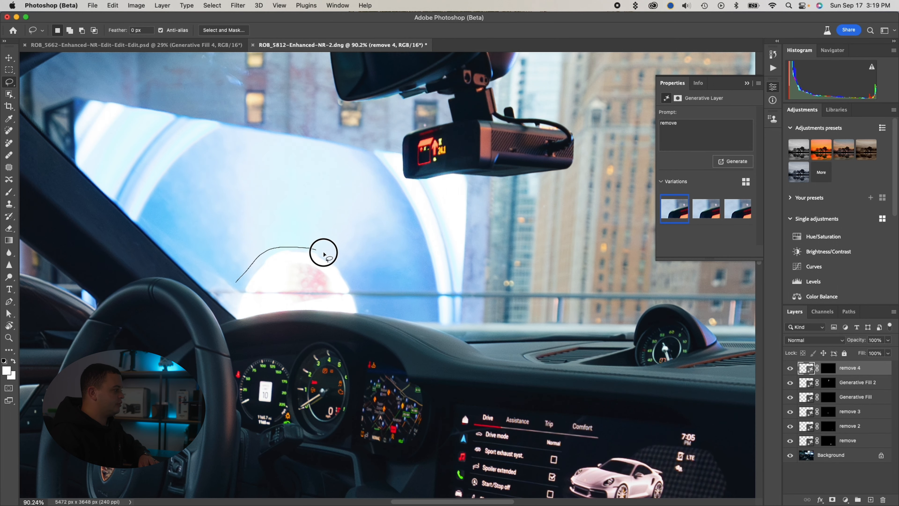
pyautogui.moveTo(323, 253); pyautogui.dragTo(235, 290)
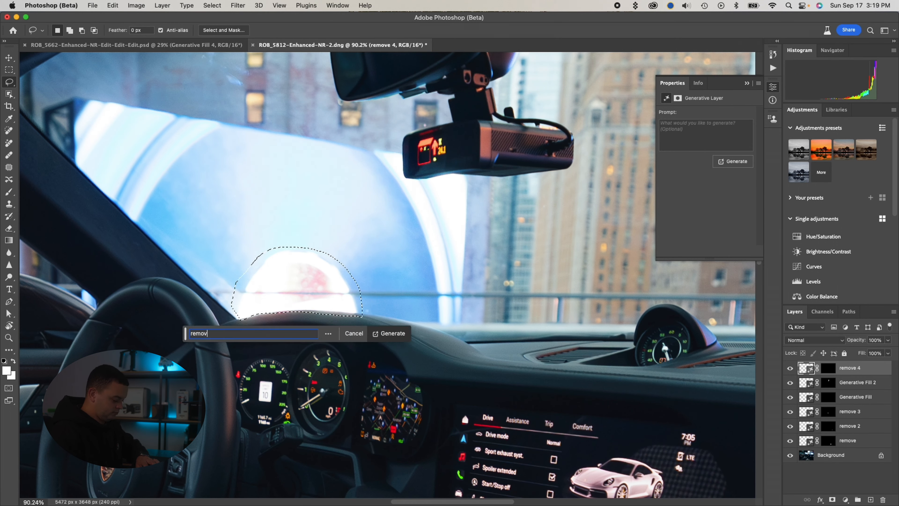
pyautogui.click(213, 328)
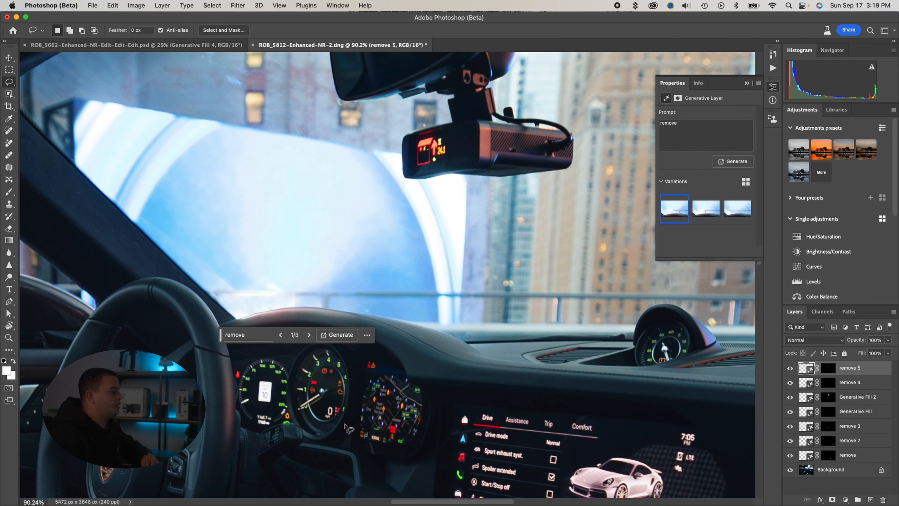
# Step: Remove the warning icons above the map display with the prompt "remove" and the amber tachometer icons with a blank Generative Fill
pyautogui.scroll(-2, 313, 418)
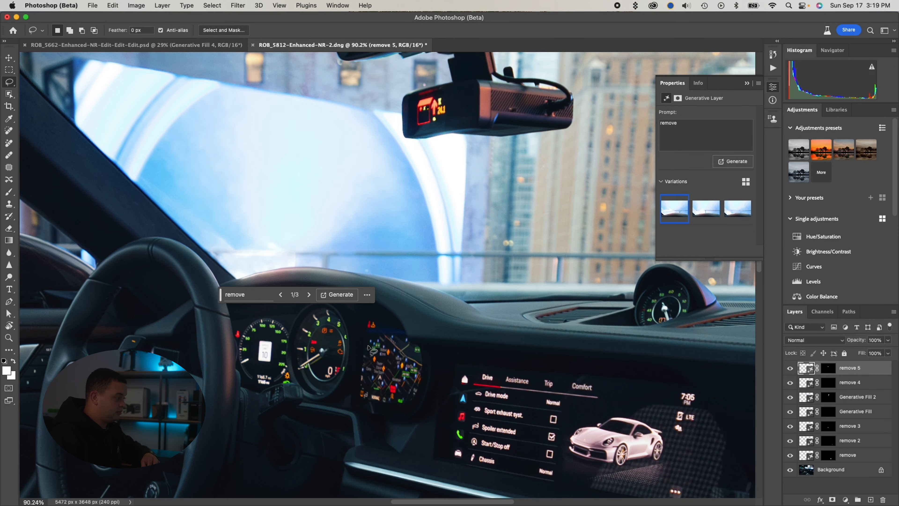
pyautogui.scroll(3, 369, 346)
pyautogui.moveTo(342, 357); pyautogui.dragTo(382, 283)
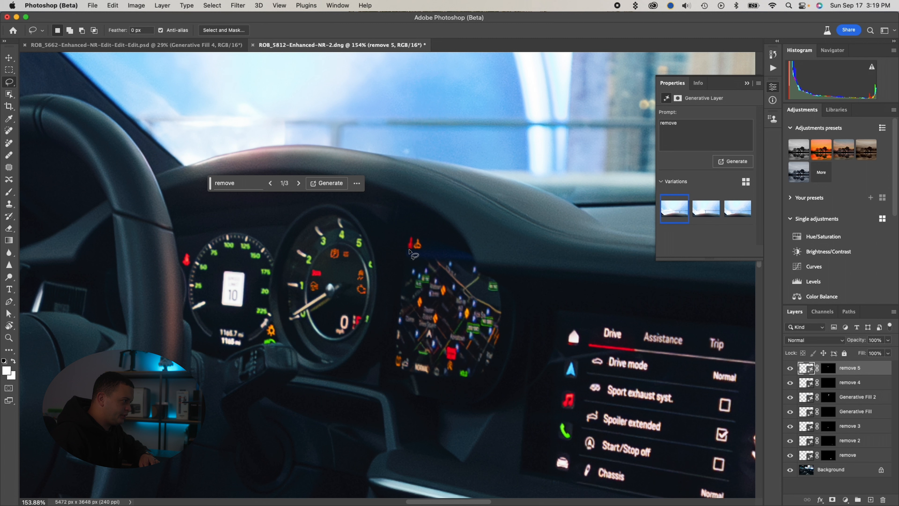
pyautogui.moveTo(410, 253)
pyautogui.mouseDown()
pyautogui.moveTo(419, 252)
pyautogui.moveTo(413, 244)
pyautogui.mouseUp()
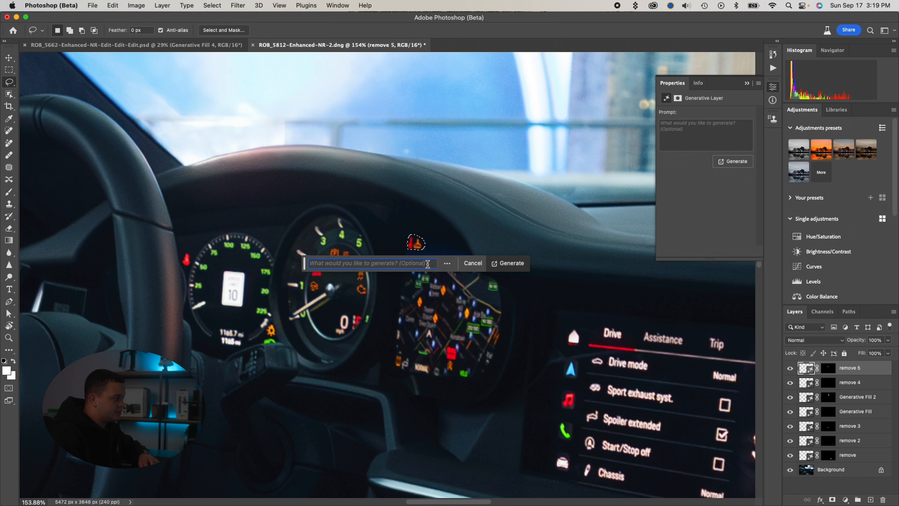
pyautogui.write('re')
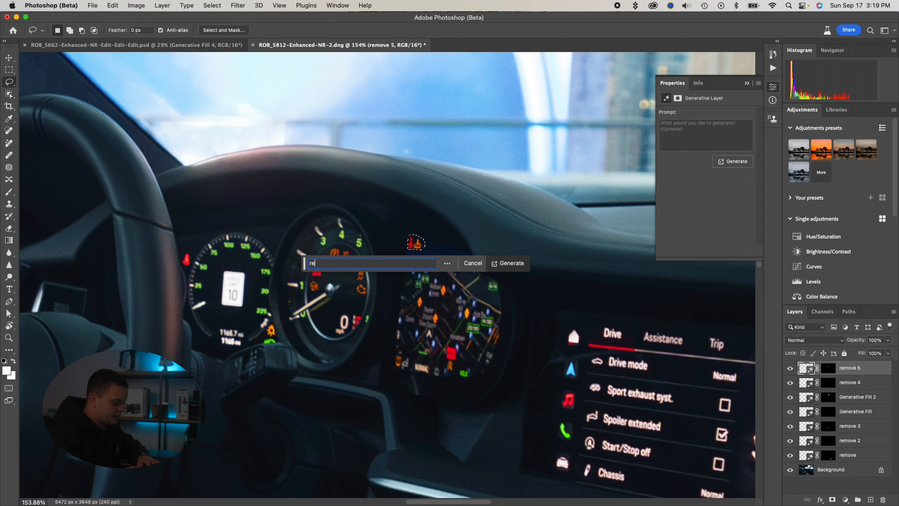
pyautogui.write('move')
pyautogui.press('Return')
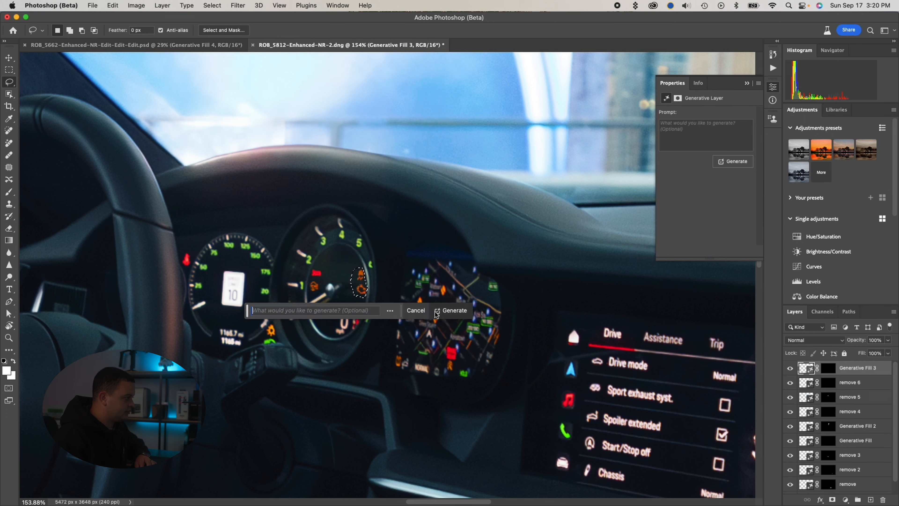
pyautogui.click(437, 311)
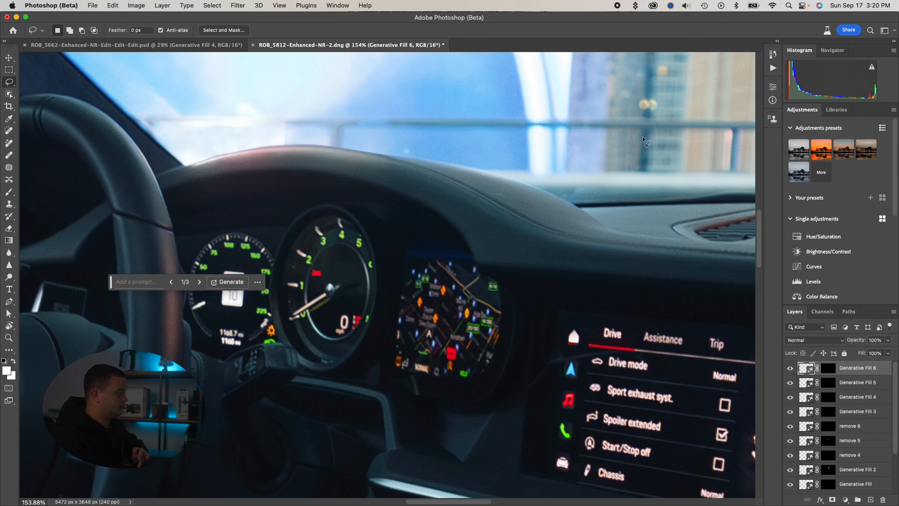
# Step: Review the retouched interior as a whole and save the image
pyautogui.scroll(-5, 597, 269)
pyautogui.scroll(-5, 596, 324)
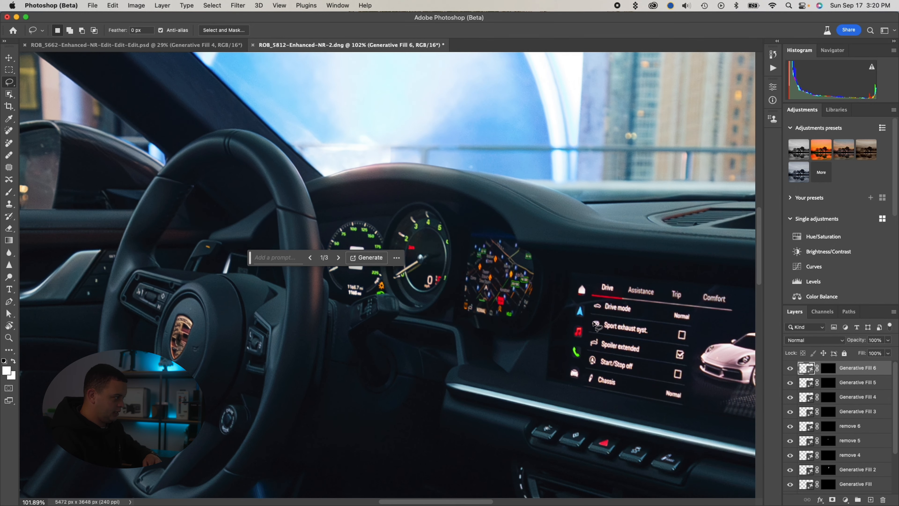
pyautogui.scroll(-8, 566, 361)
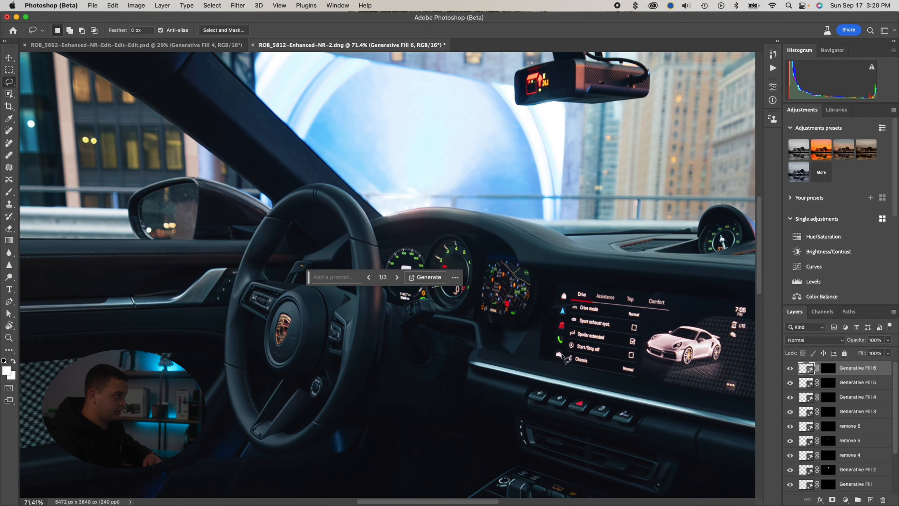
pyautogui.scroll(-3, 565, 352)
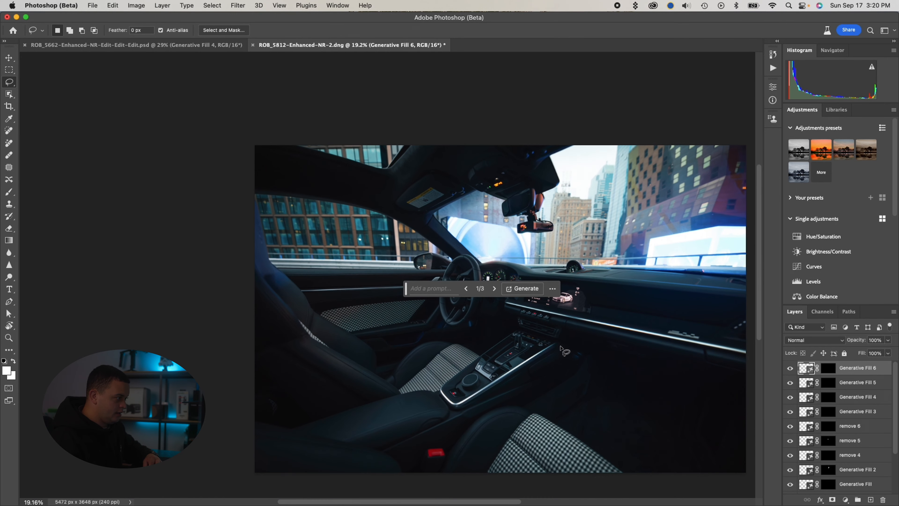
pyautogui.hscroll(5, 577, 342)
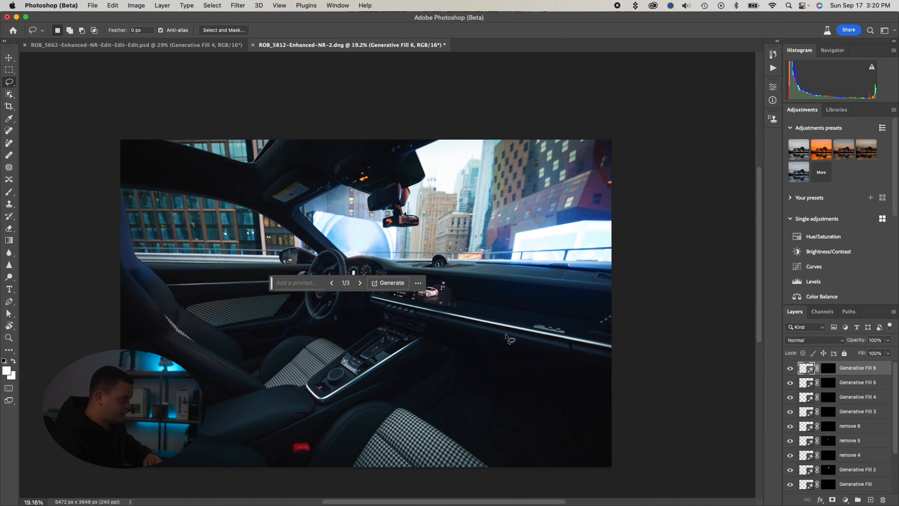
pyautogui.hscroll(-3, 508, 339)
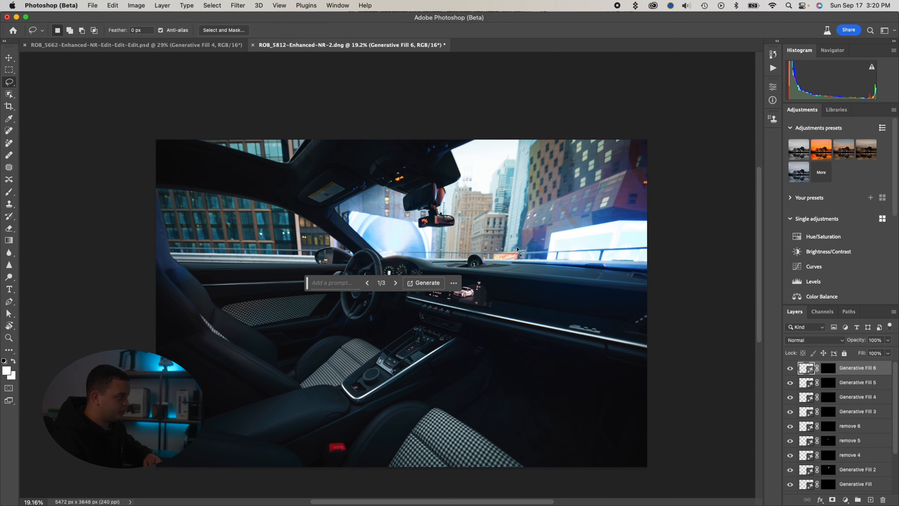
pyautogui.press('super+s')
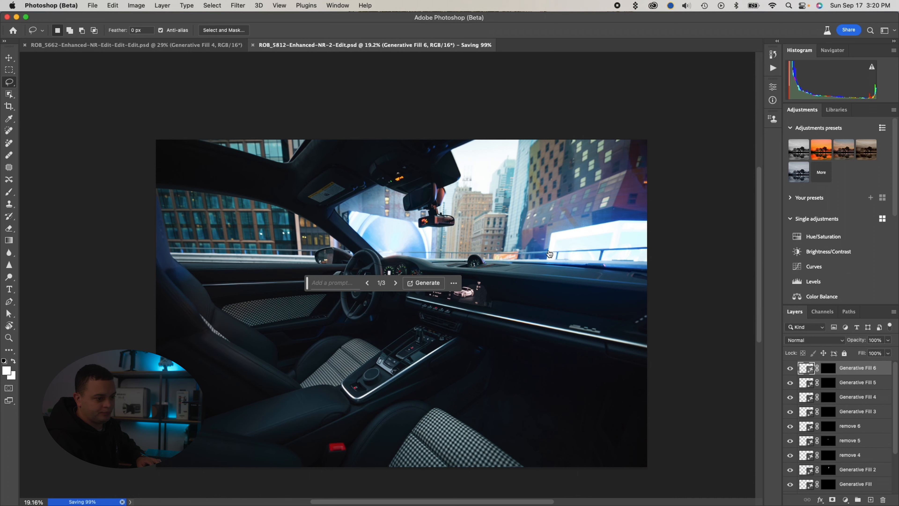
# Step: Switch back to Lightroom Classic and view the before version of ROB_5812.CR3 for comparison with the retouched photo
pyautogui.press('super+Tab')
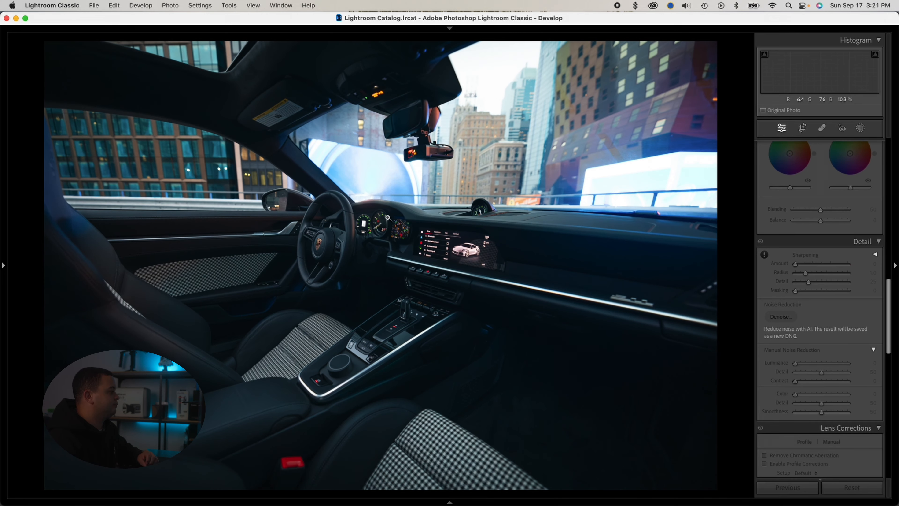
pyautogui.moveTo(388, 221); pyautogui.dragTo(363, 237)
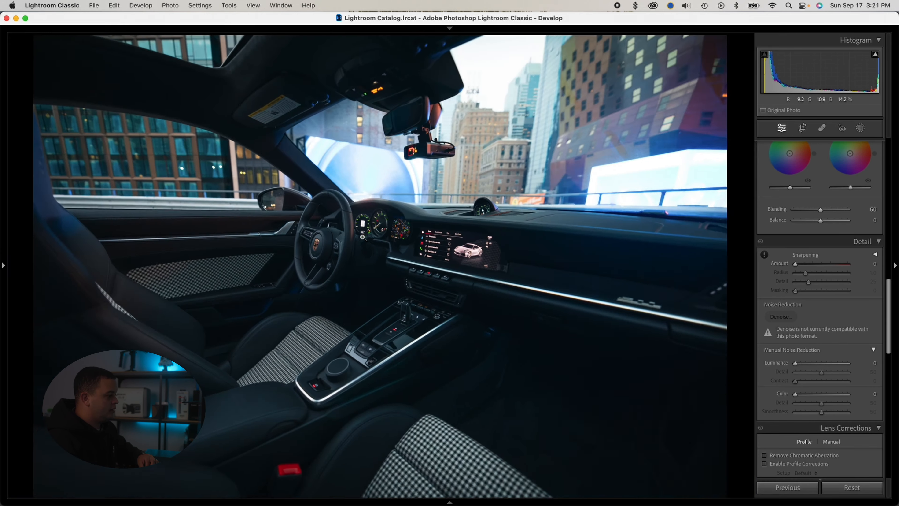
pyautogui.moveTo(491, 503)
pyautogui.click(524, 475)
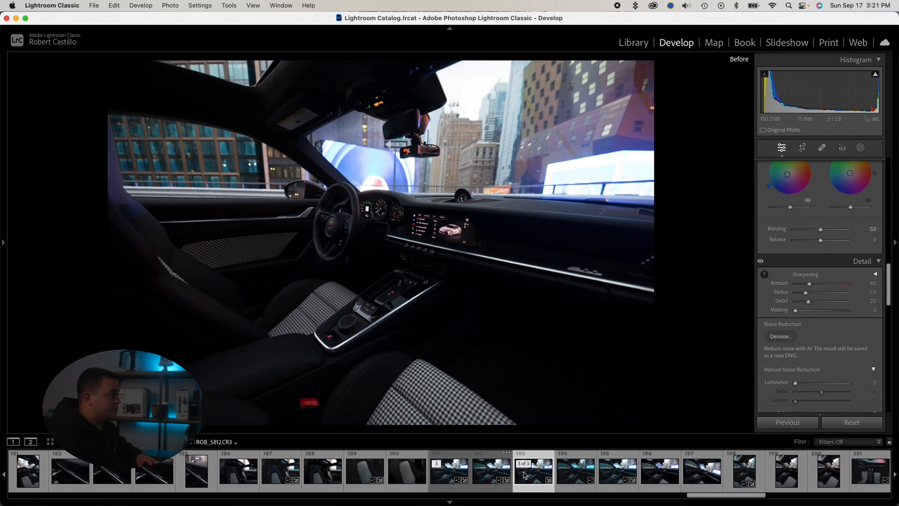